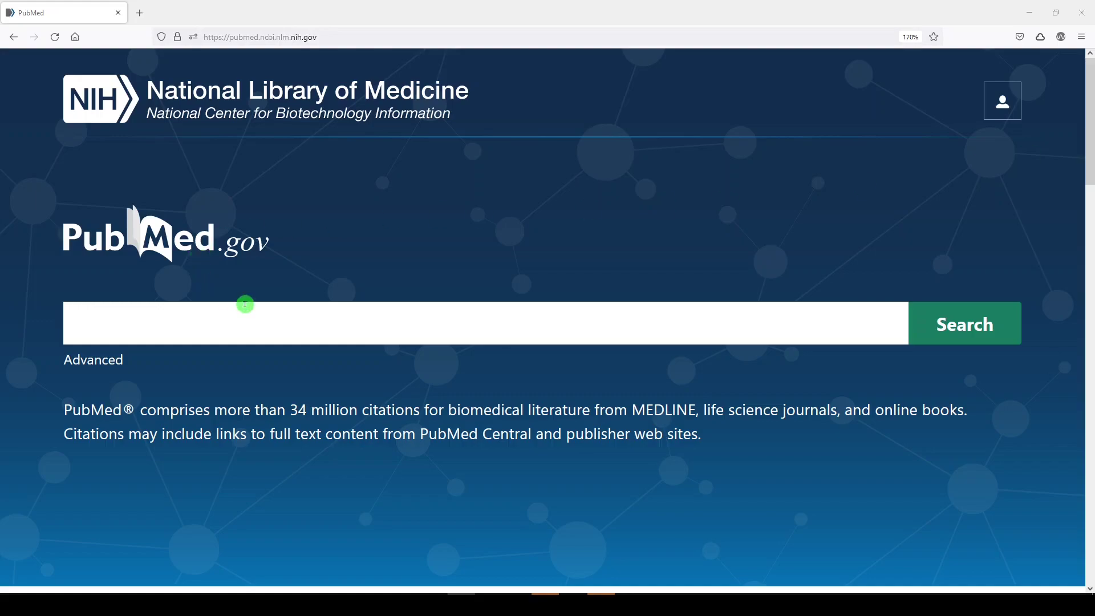
Search PubMed for 'nursing high cholesterol educational interventions', returning 386 results.
click(252, 320)
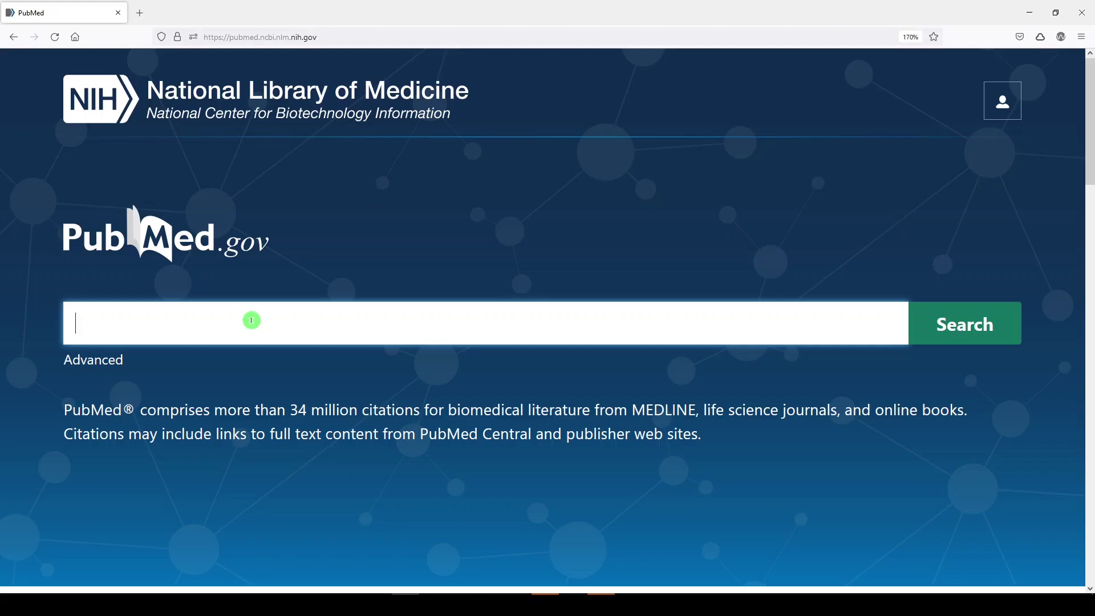
text(nursing h)
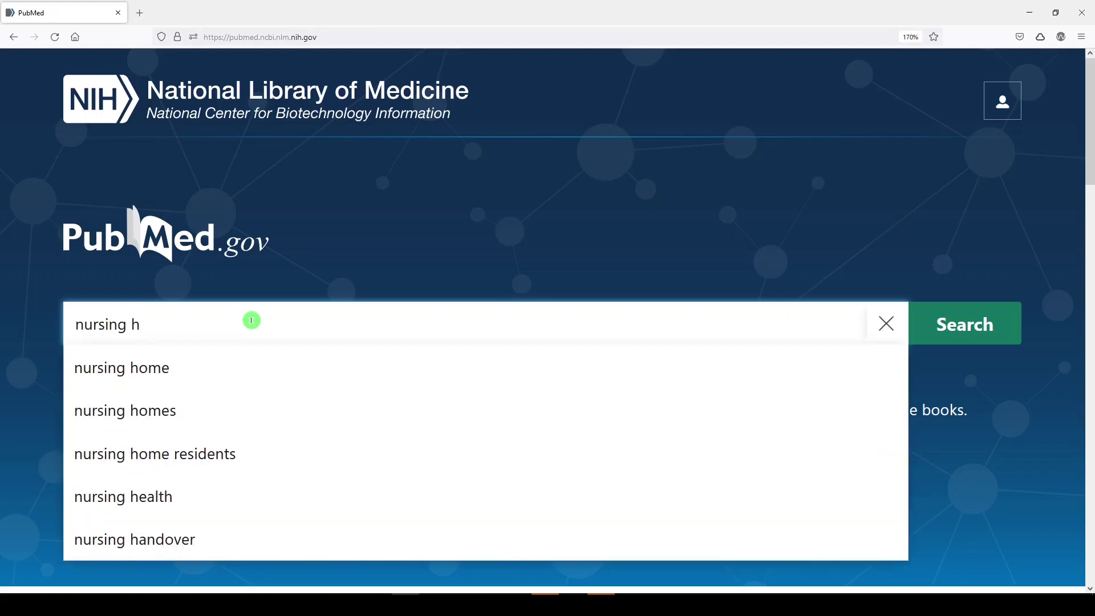
text(igh chole)
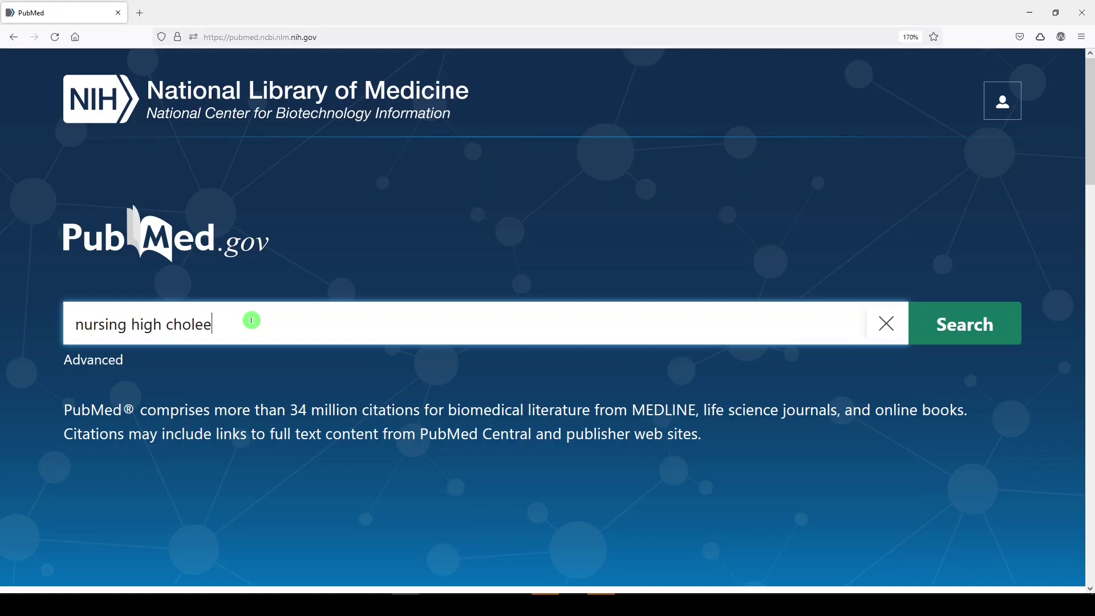
text(sterol educational interventions)
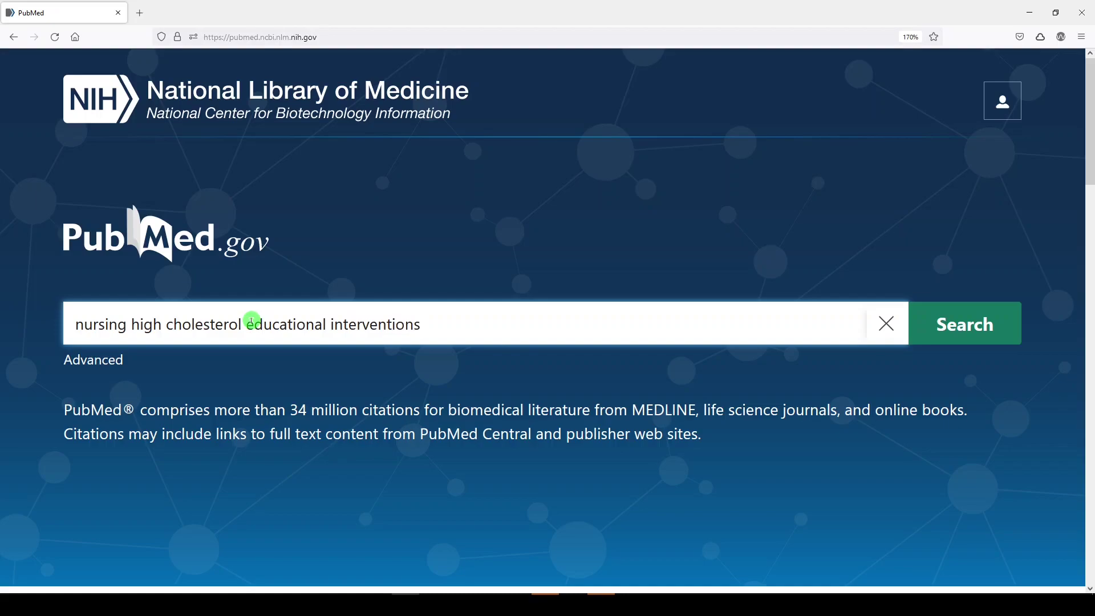
click(940, 335)
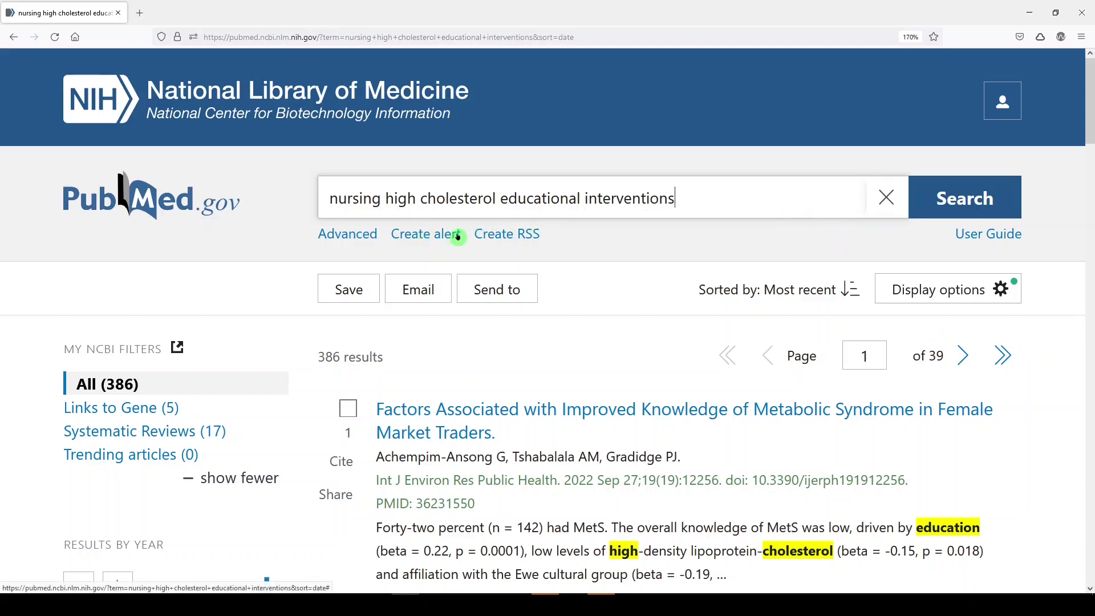
Open the Advanced Search history and expand search #1's query details.
click(340, 232)
scroll(319, 252, down, 5)
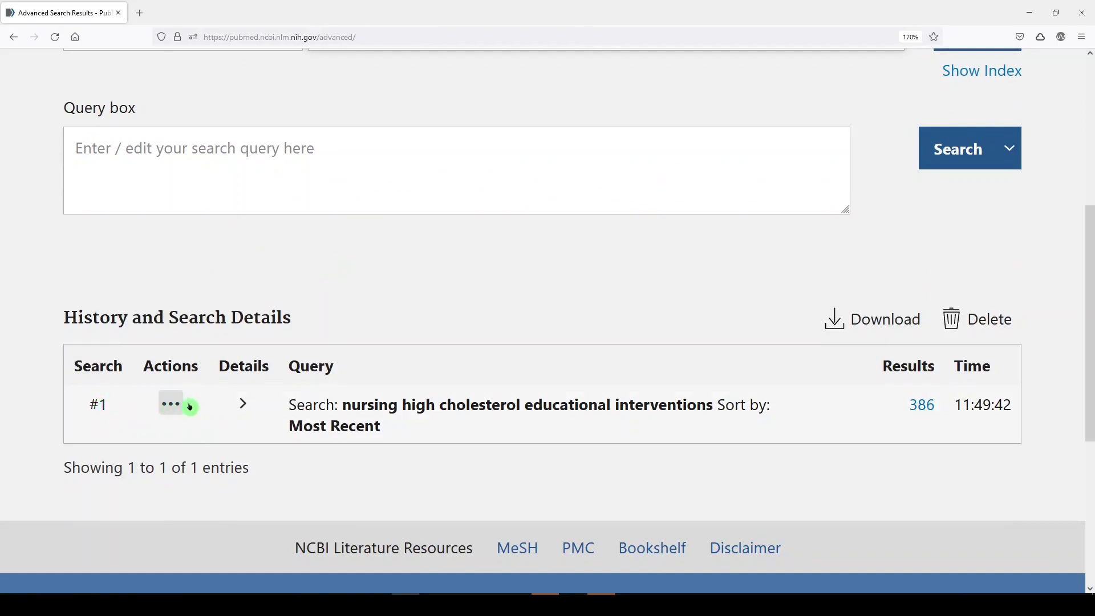
click(243, 406)
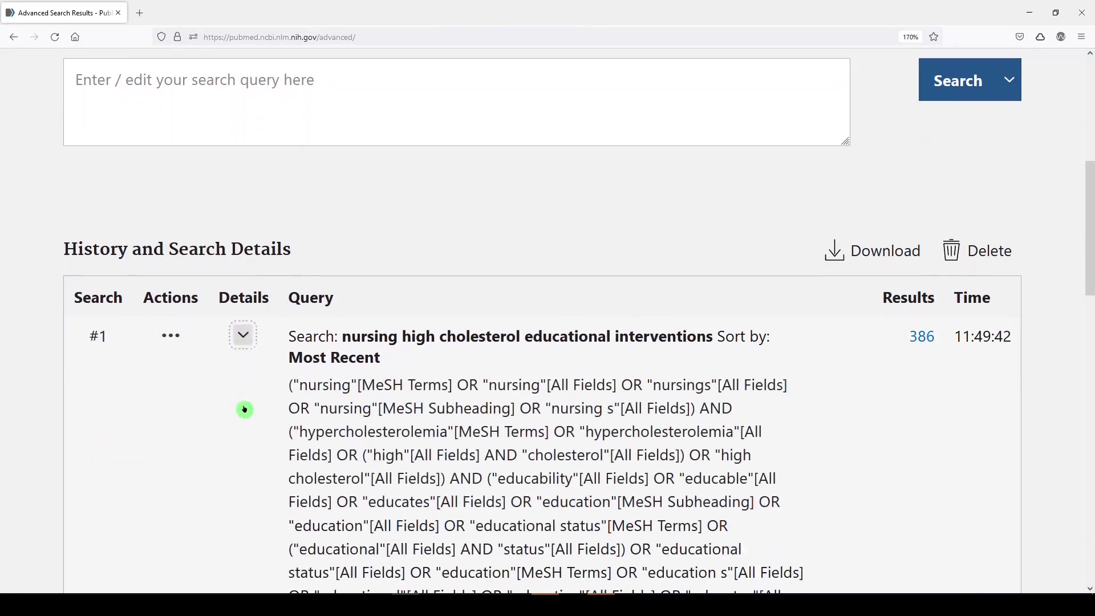
scroll(243, 409, down, 4)
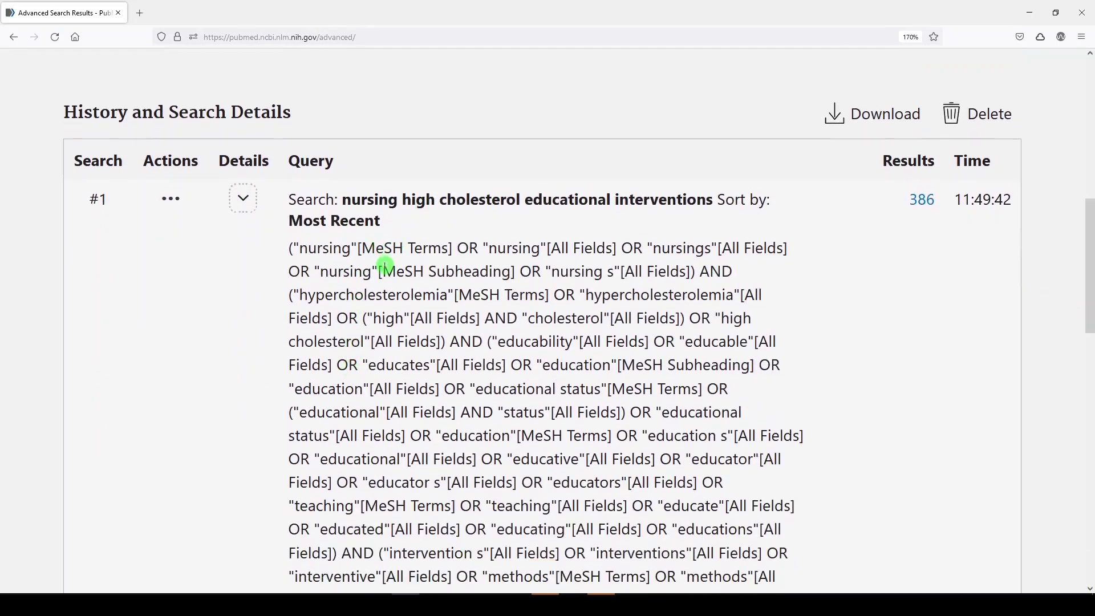
Highlight nursing, Subheading, its All Fields tag and hypercholesterolemia in the translation.
drag(299, 248, 350, 250)
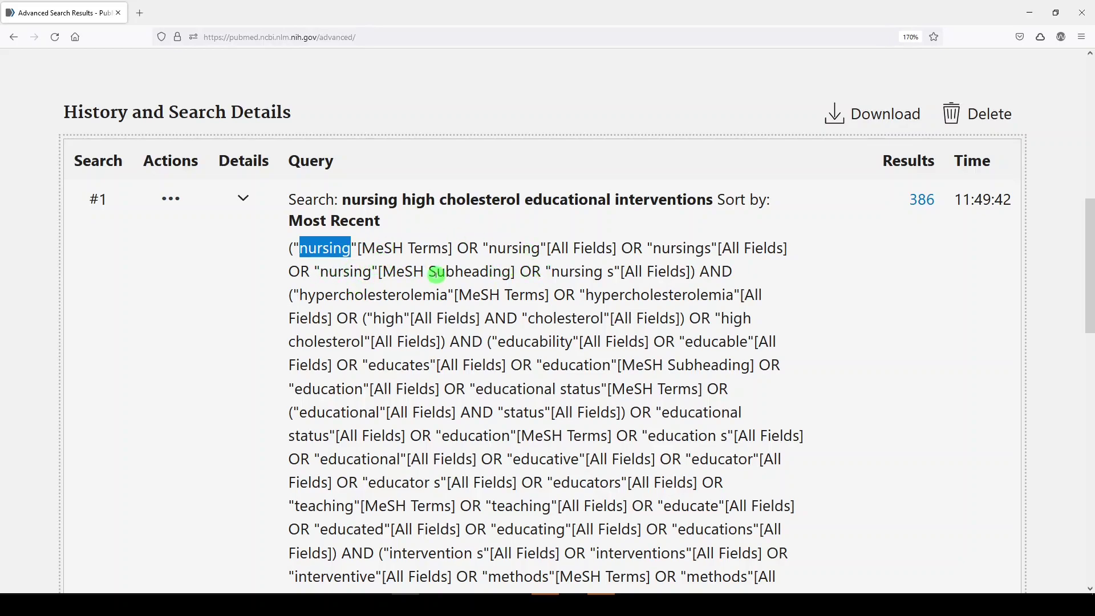
drag(430, 273, 505, 272)
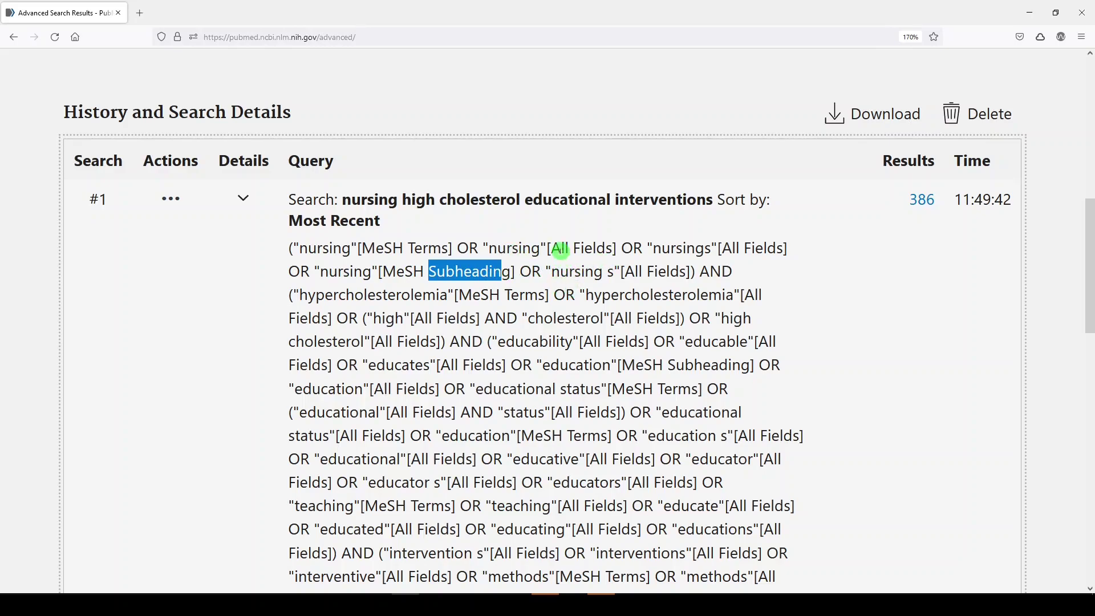
drag(551, 249, 611, 250)
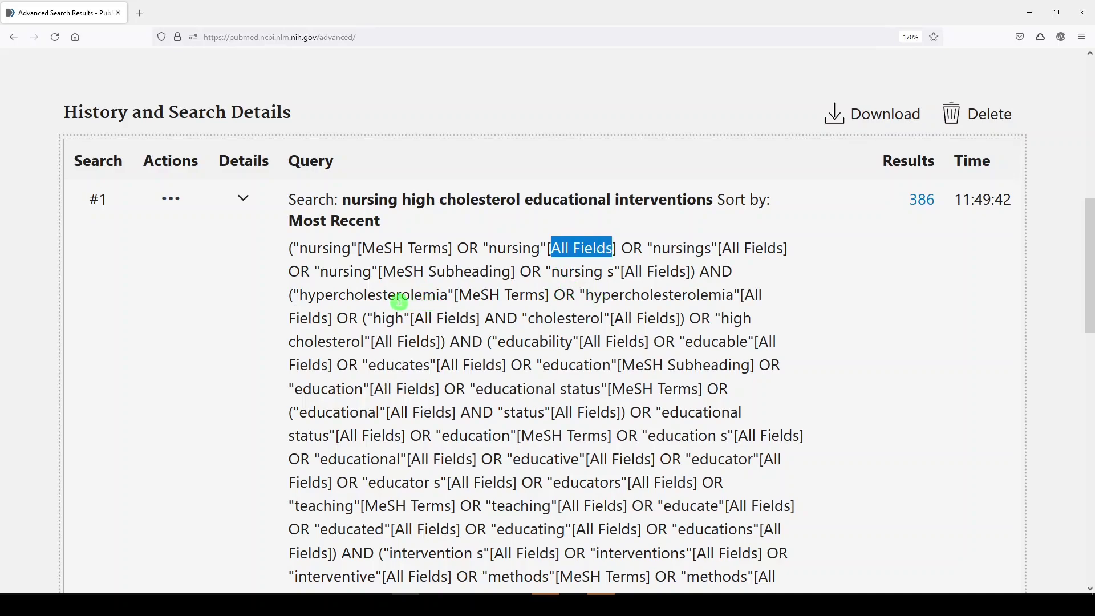
drag(448, 294, 308, 295)
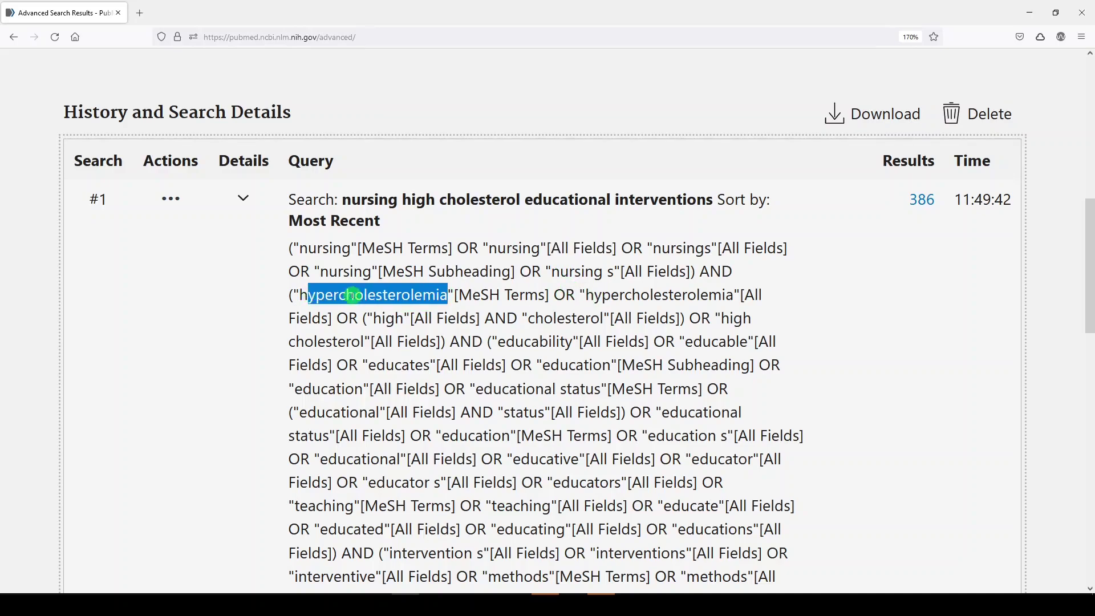
Highlight the education, educational status, education and methods MeSH Terms entries.
scroll(496, 294, down, 2)
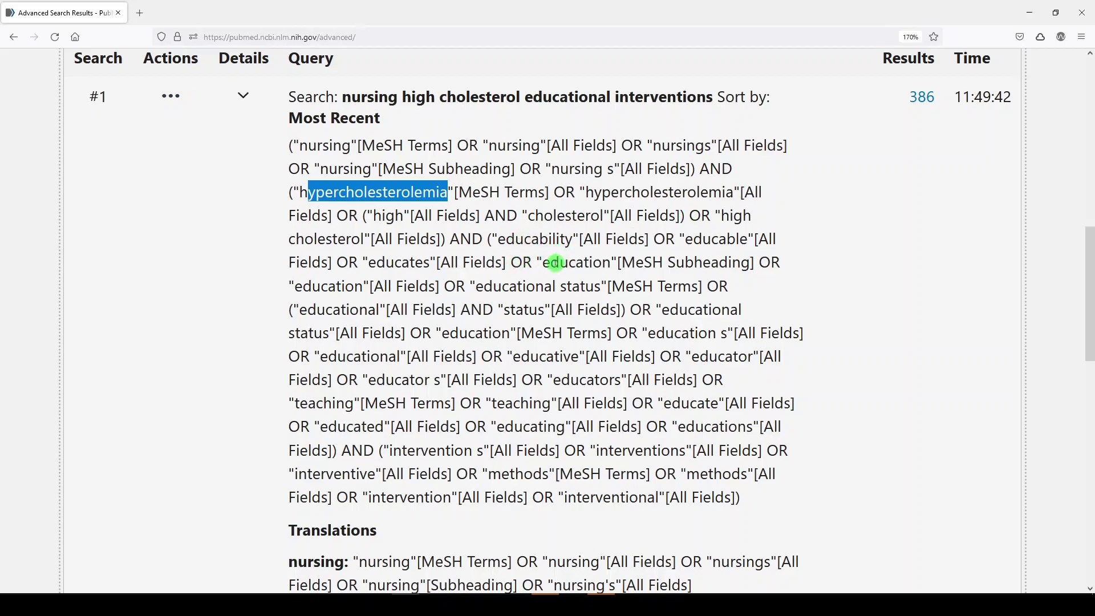
drag(543, 263, 731, 261)
drag(699, 286, 481, 287)
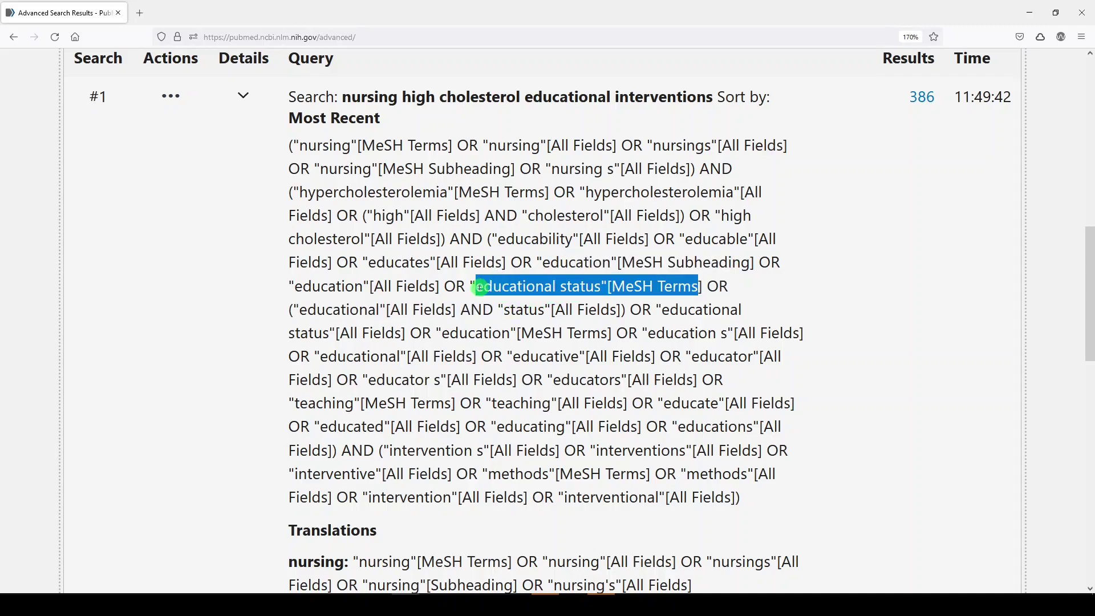
drag(444, 333, 600, 333)
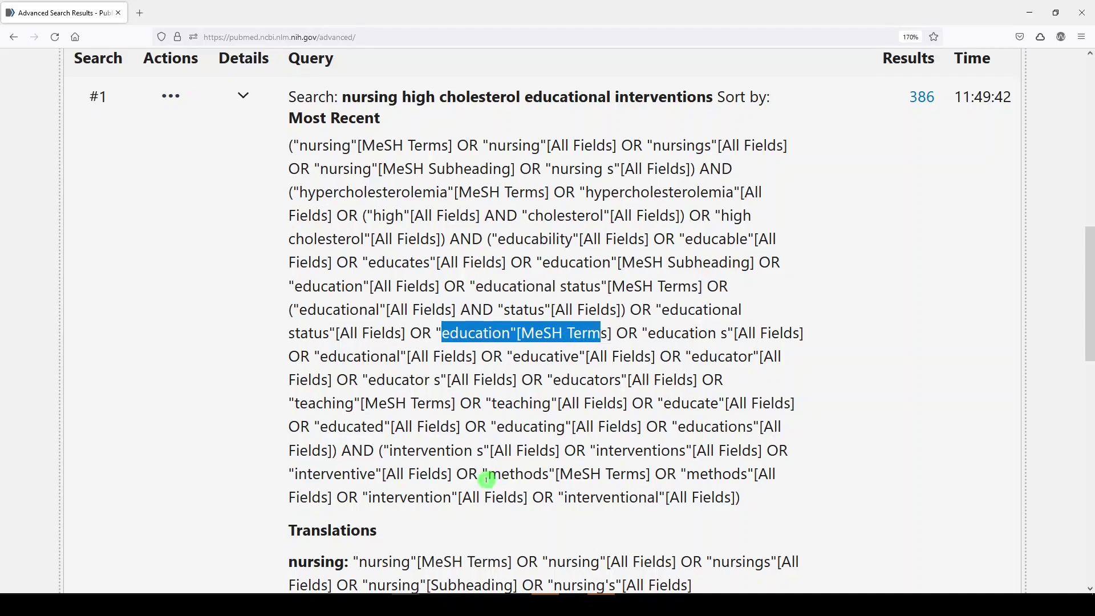
drag(489, 474, 645, 471)
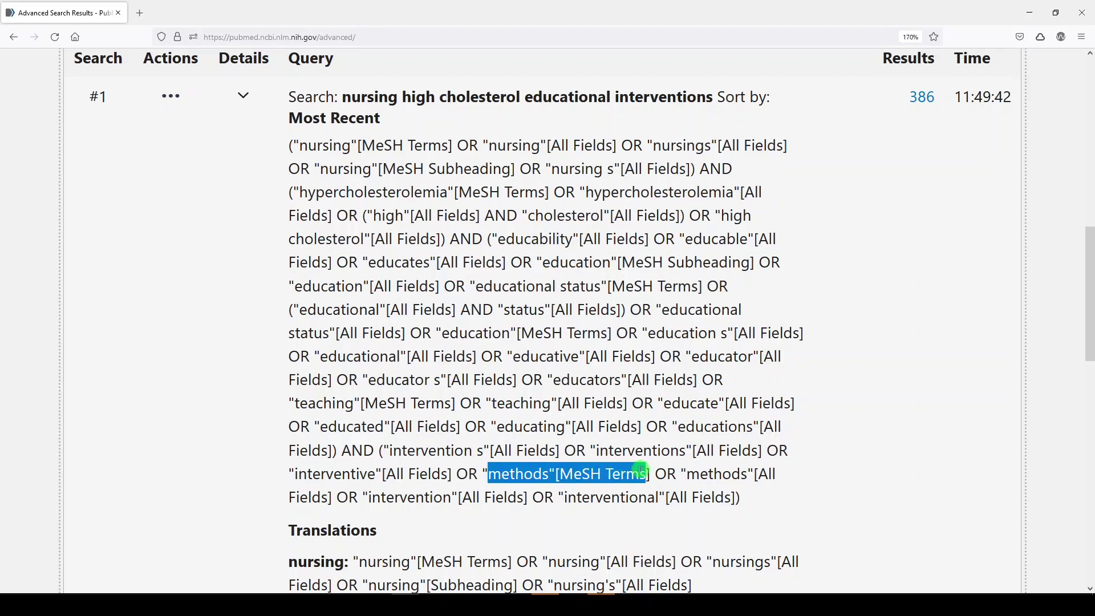
scroll(637, 471, up, 2)
Reopen search #1's 386 results from the history and scroll through the list.
click(913, 200)
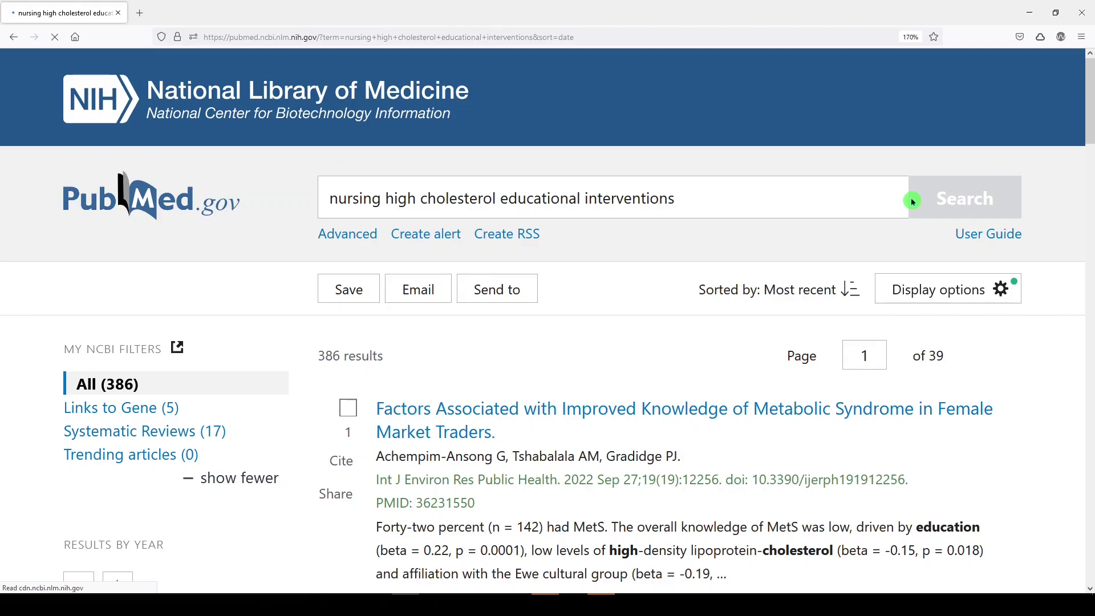
scroll(745, 321, down, 2)
scroll(745, 322, down, 4)
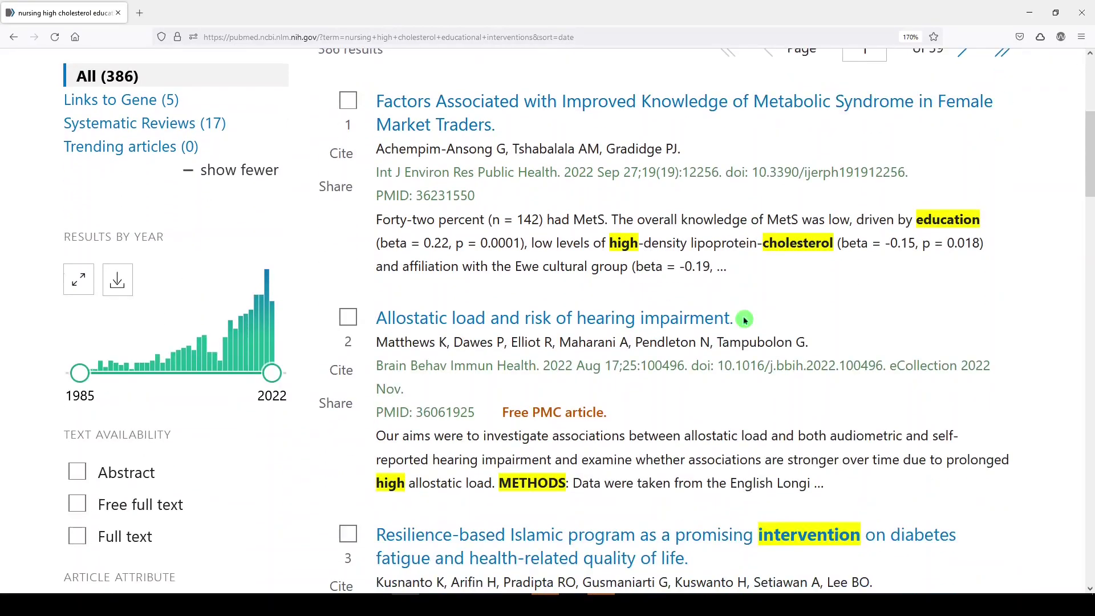
scroll(735, 317, down, 4)
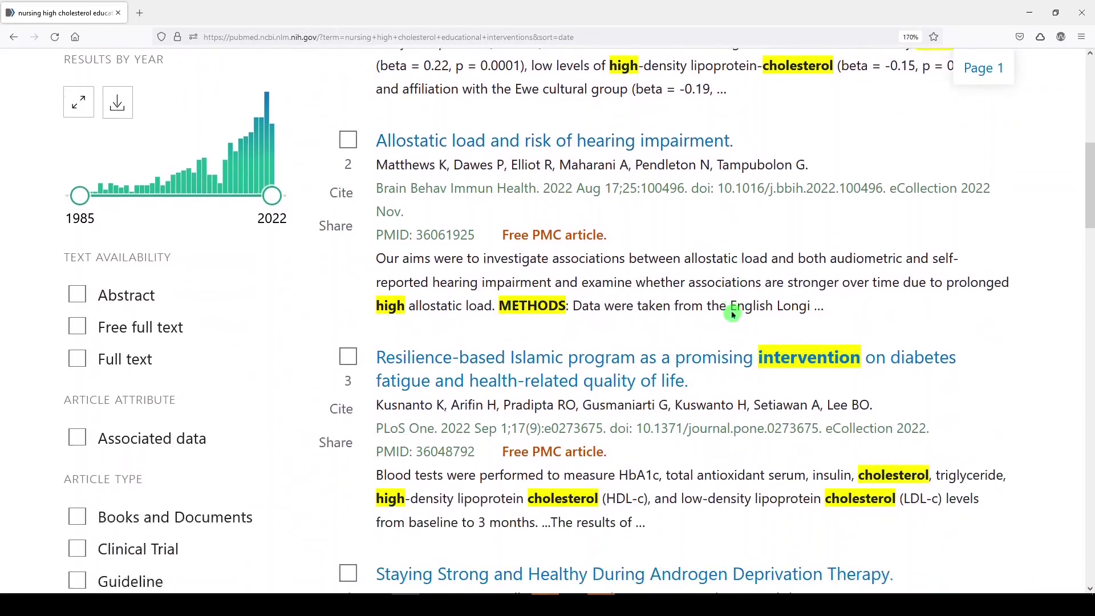
scroll(724, 308, up, 4)
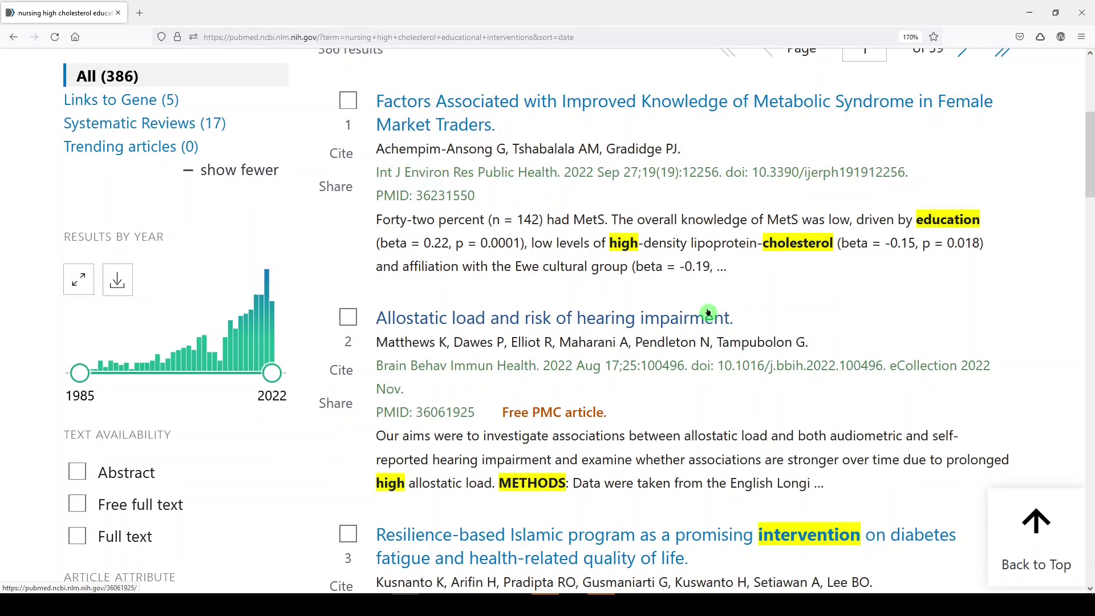
scroll(708, 312, up, 5)
From the PubMed home page, search for 'covid', giving 299,108 results.
click(178, 193)
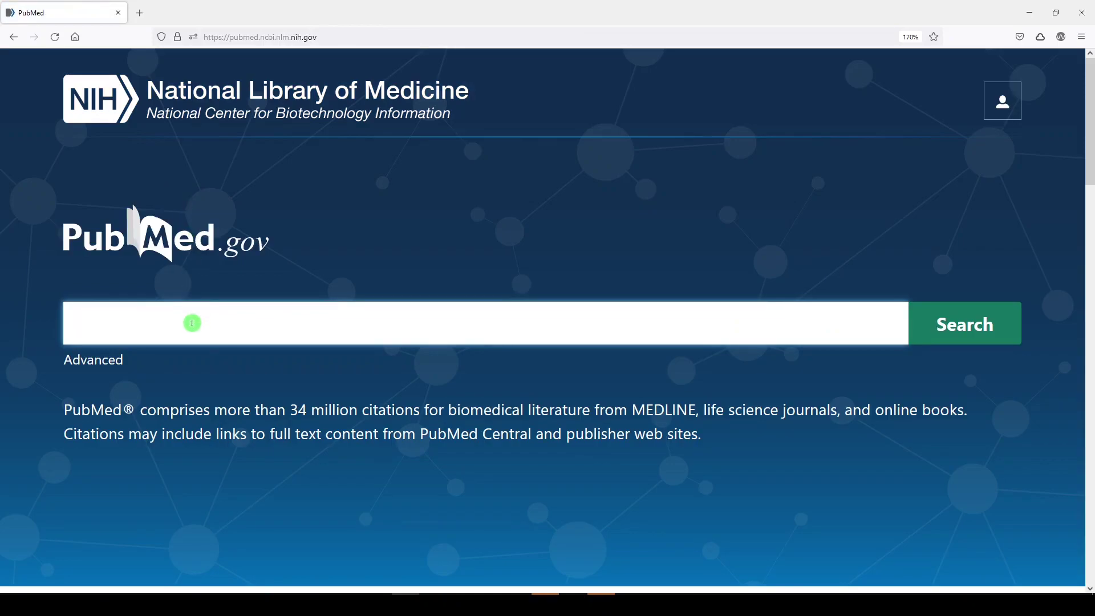
text(covid)
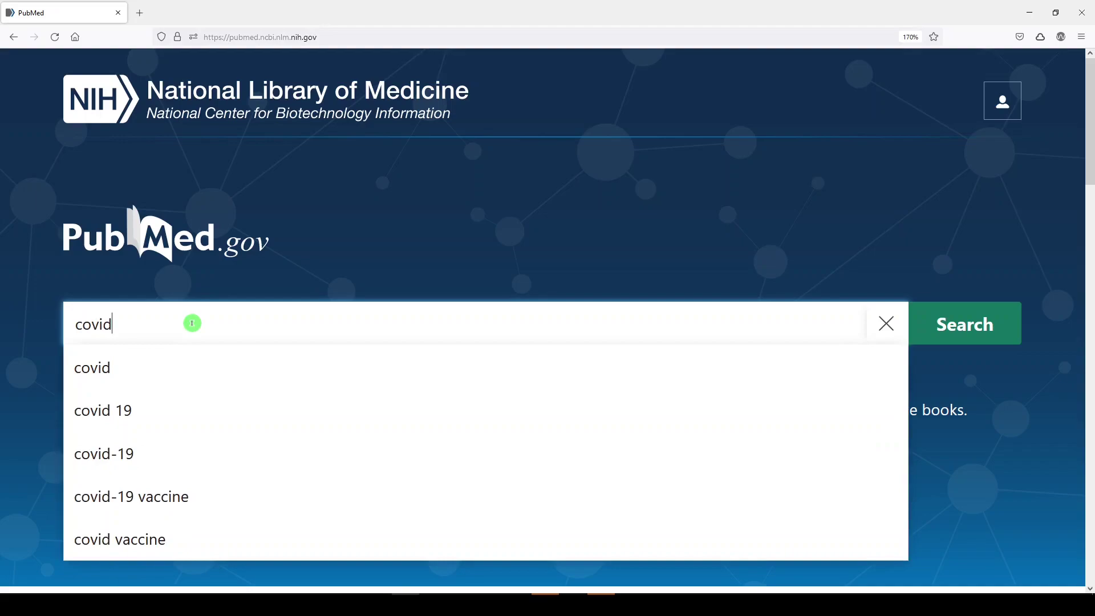
key(Return)
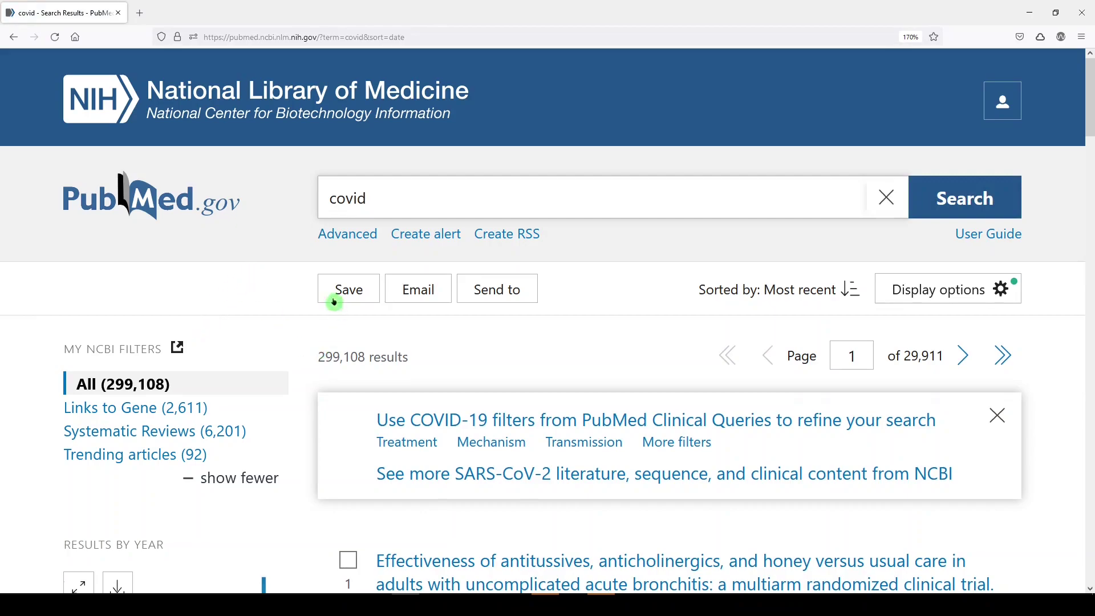
Refine the query to 'covid-19', giving 303,907 results.
click(379, 207)
text(-)
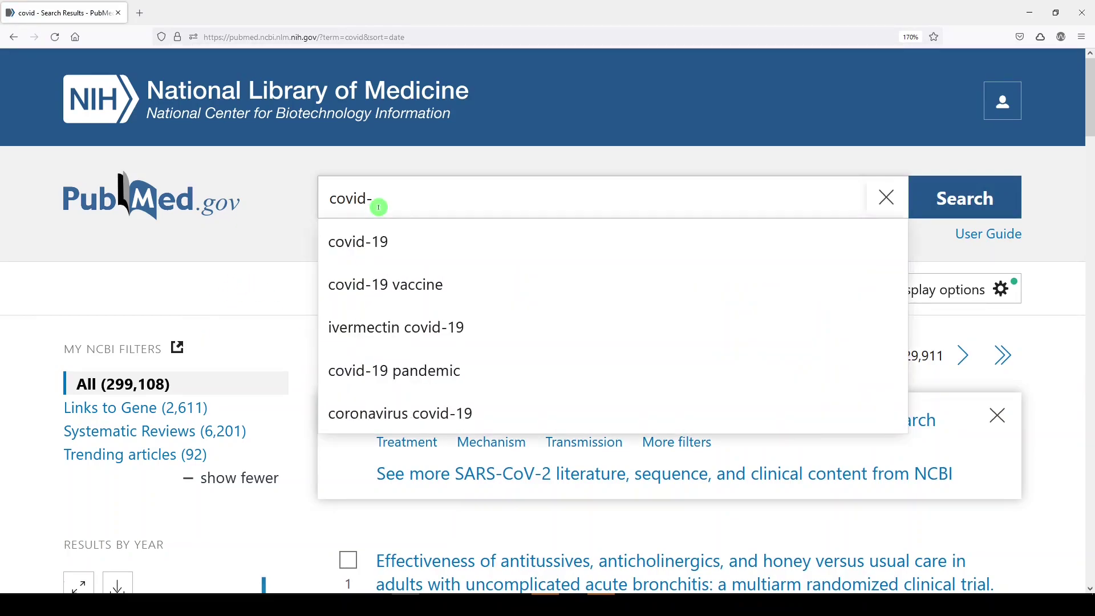
text(19)
key(Return)
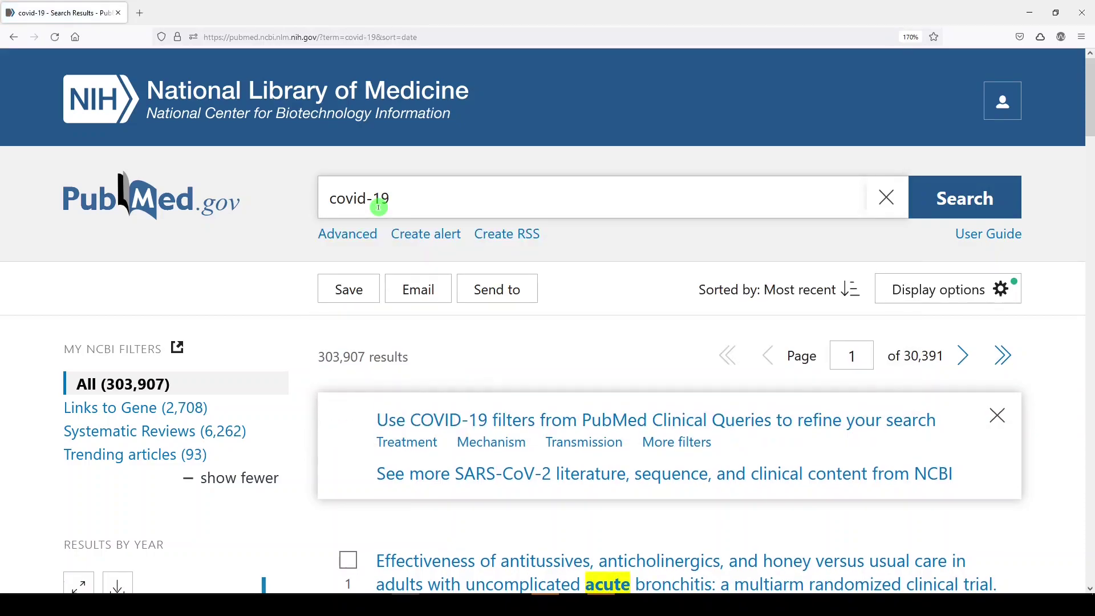
In Advanced Search history, expand the covid search's details and highlight 'covid 19'.
click(364, 235)
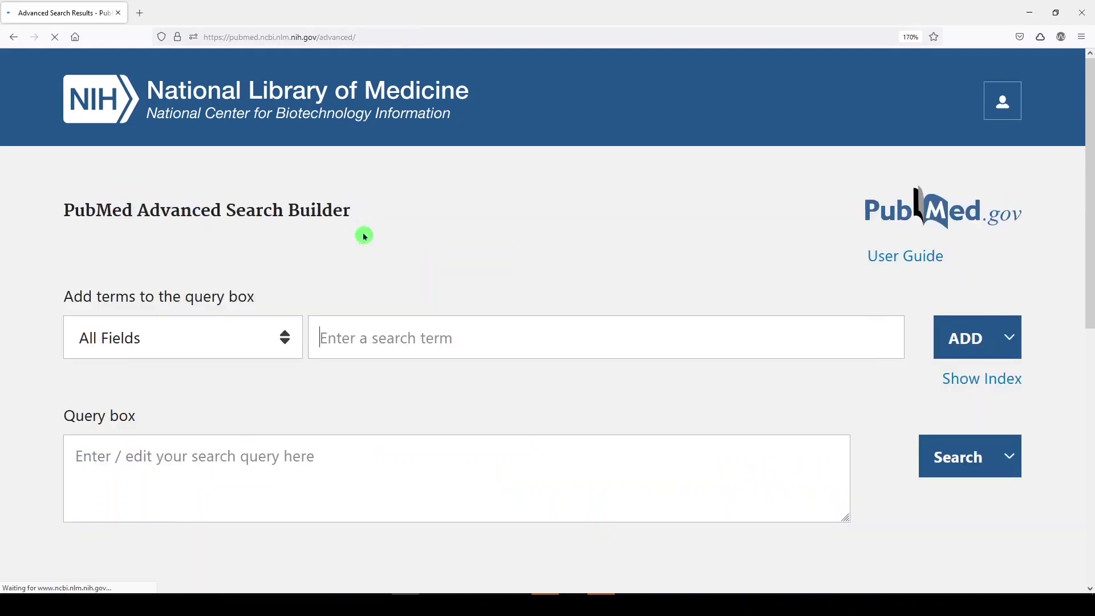
scroll(361, 235, down, 5)
click(231, 340)
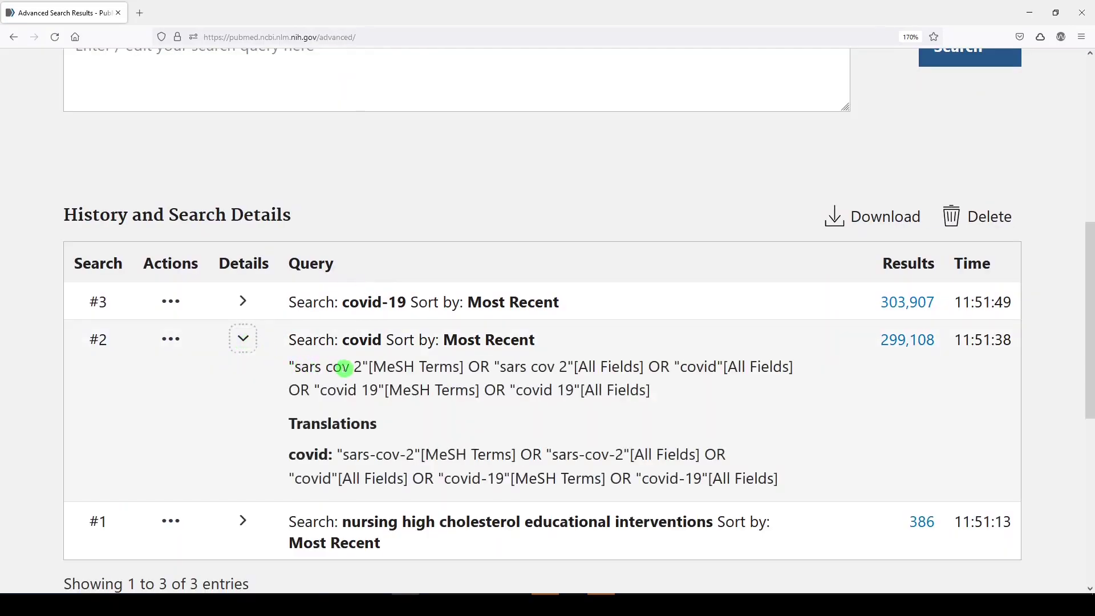
drag(320, 391, 379, 390)
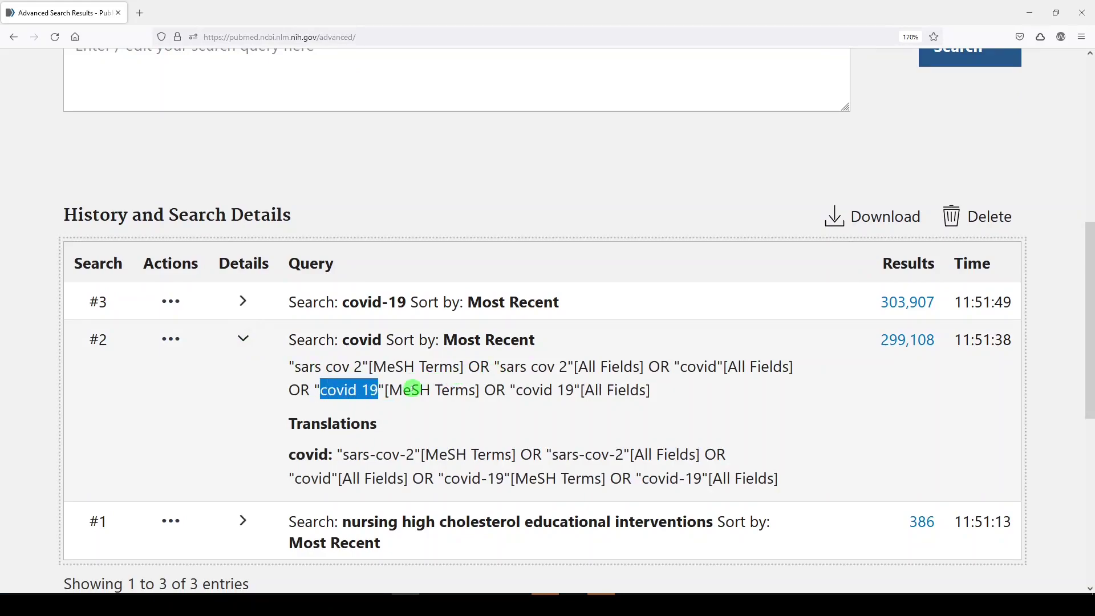
Expand and review the covid-19 search's translation, then return to the PubMed home page.
click(240, 303)
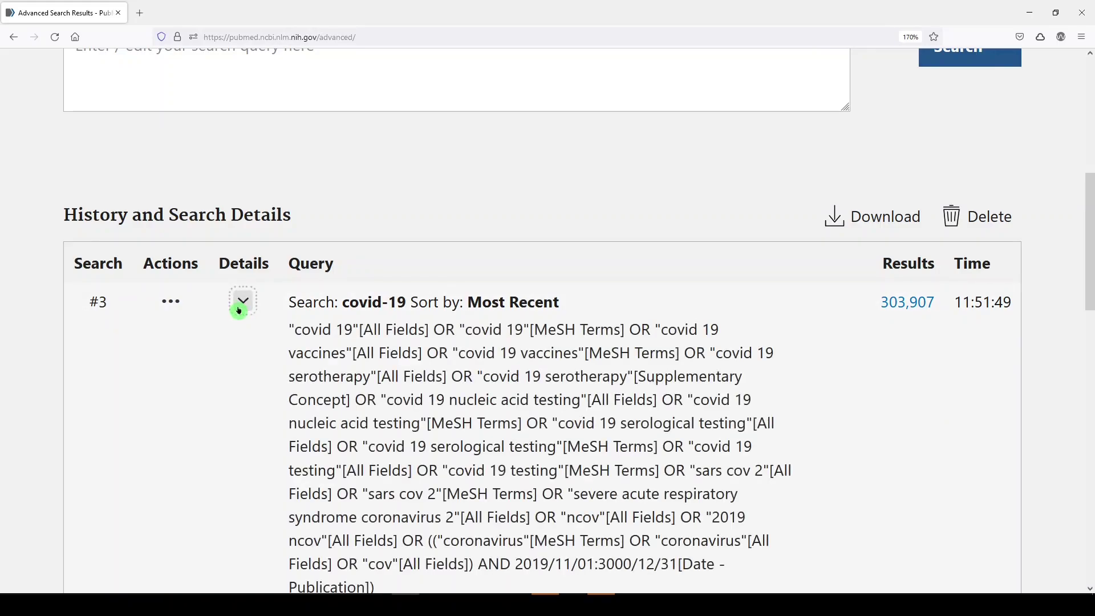
scroll(245, 321, down, 2)
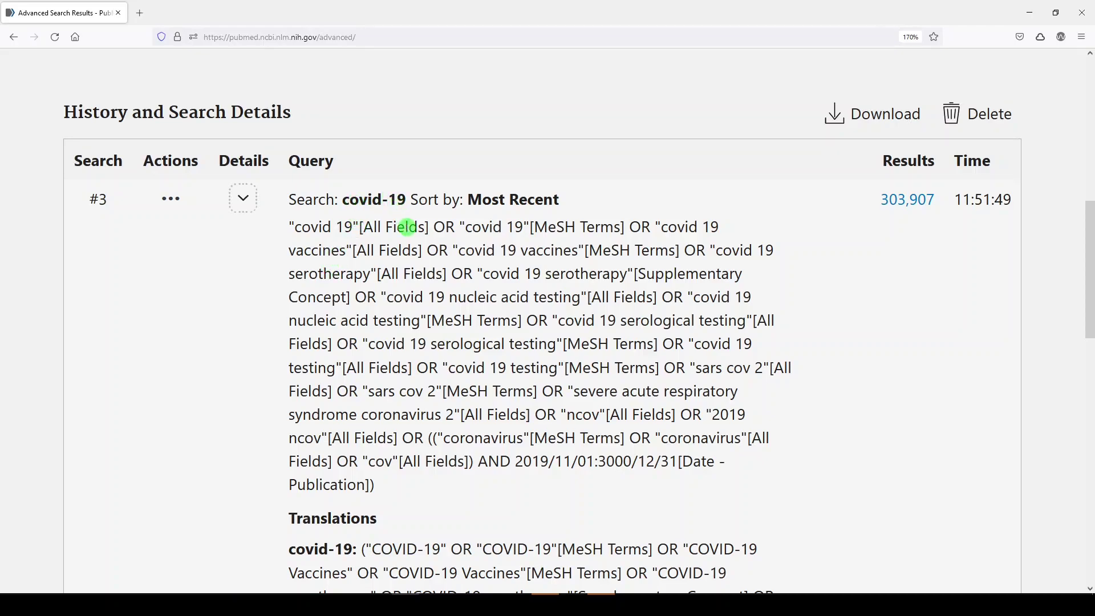
scroll(407, 227, up, 3)
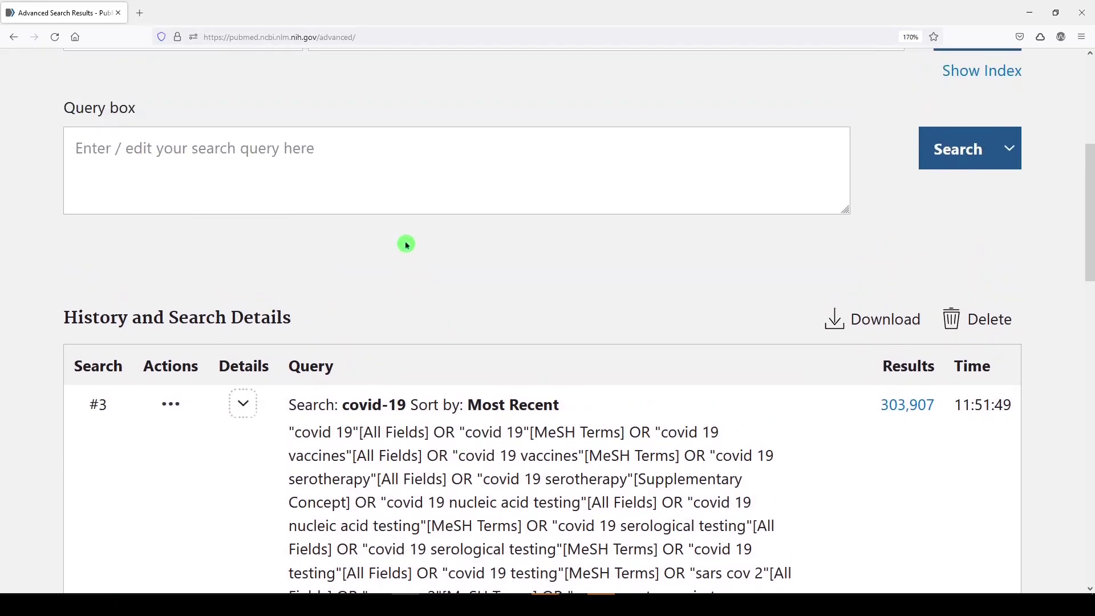
click(307, 192)
scroll(308, 194, up, 2)
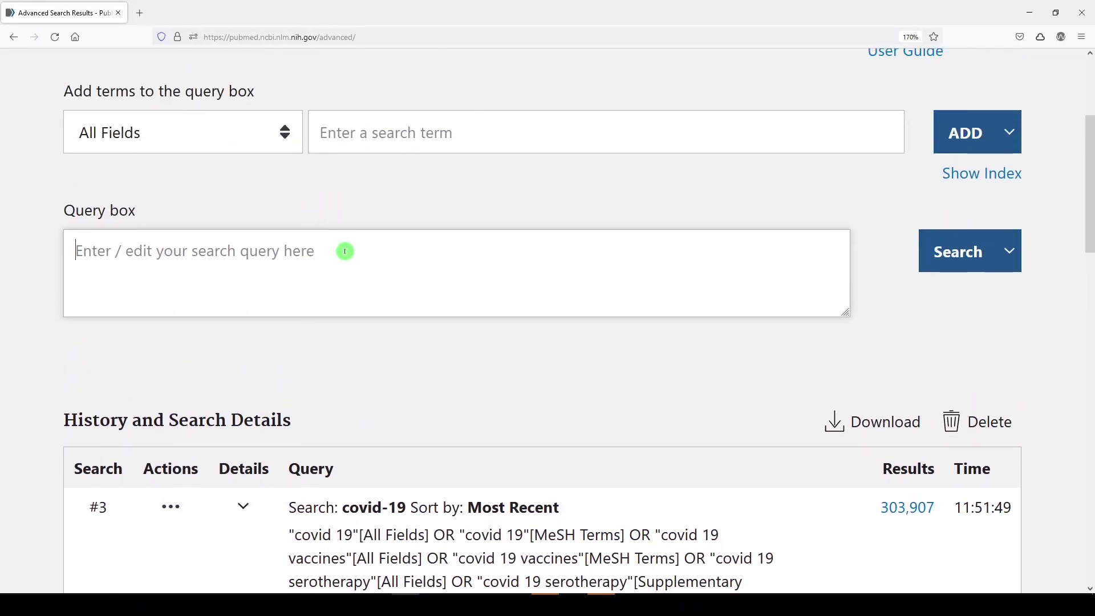
scroll(621, 247, up, 2)
click(909, 114)
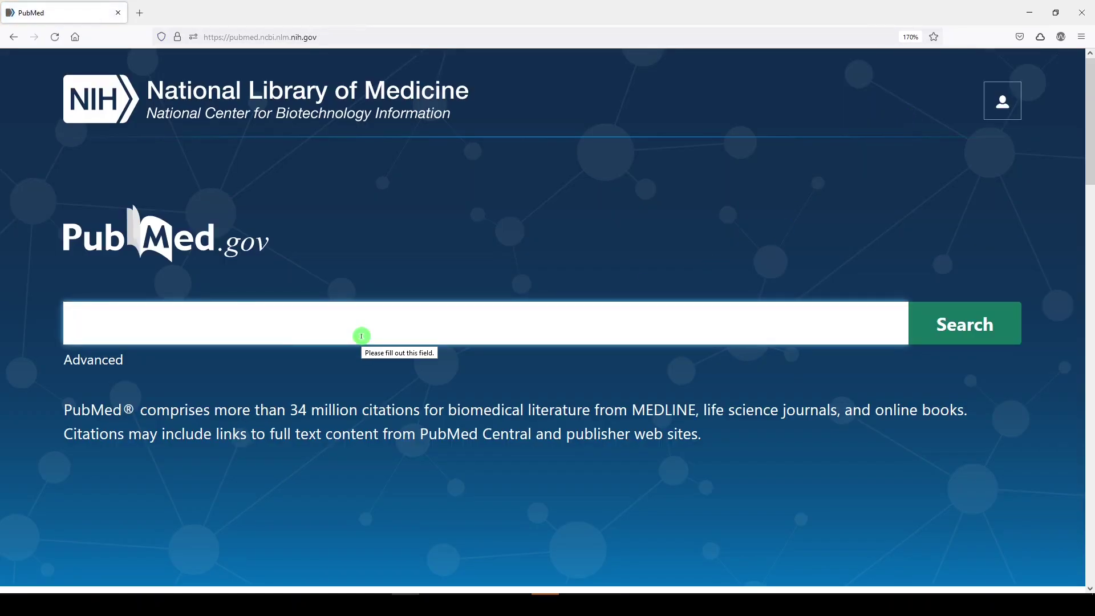
Run a search for 'promacta trials', fixing a mistyped letter.
text(promact)
text(a c)
key(BackSpace)
text(t)
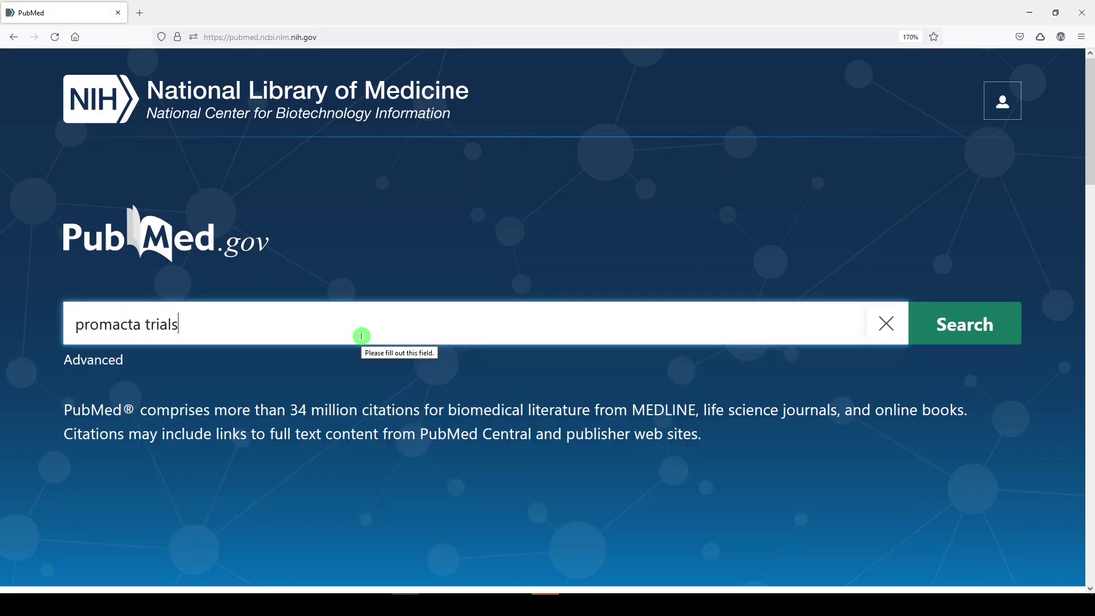
text(rials)
key(Return)
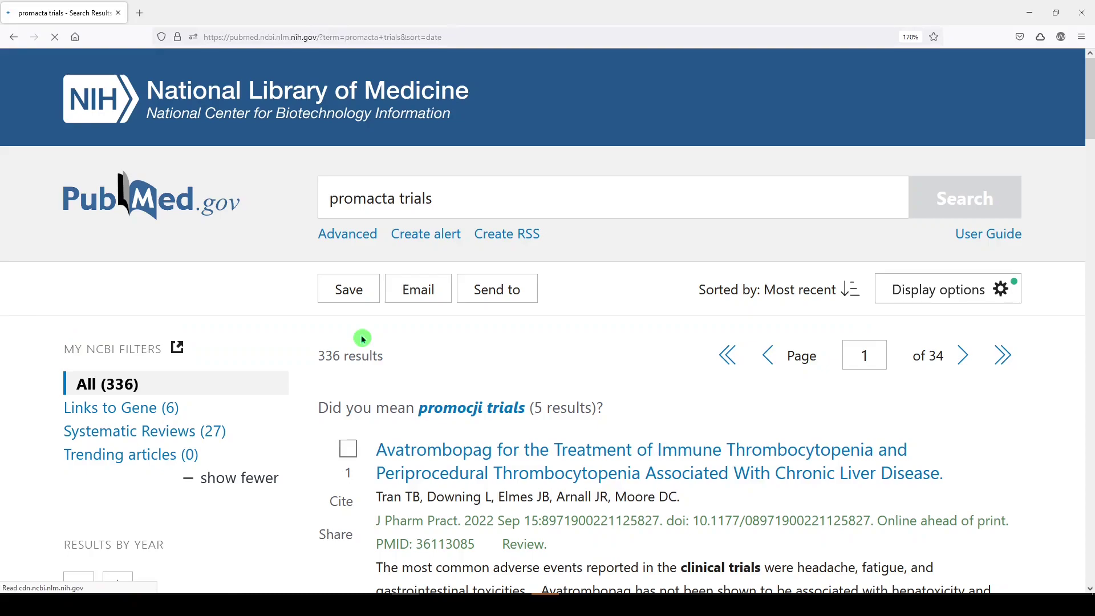
Expand search #7 'promacta trials' in history, highlight its eltrombopag translation, then go back.
click(345, 240)
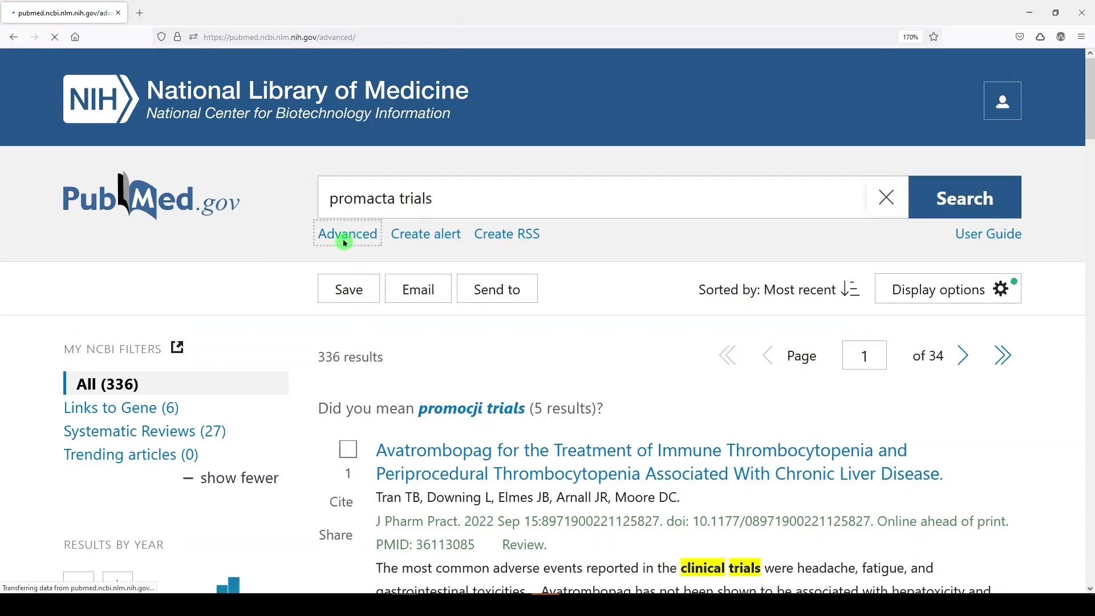
click(244, 403)
scroll(262, 394, down, 2)
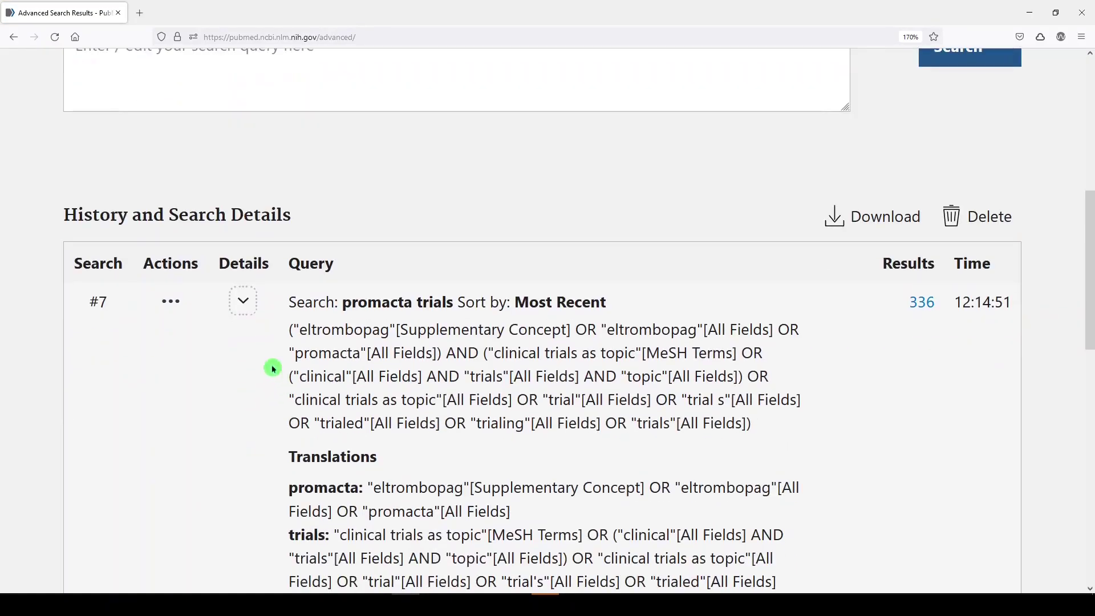
drag(296, 329, 388, 333)
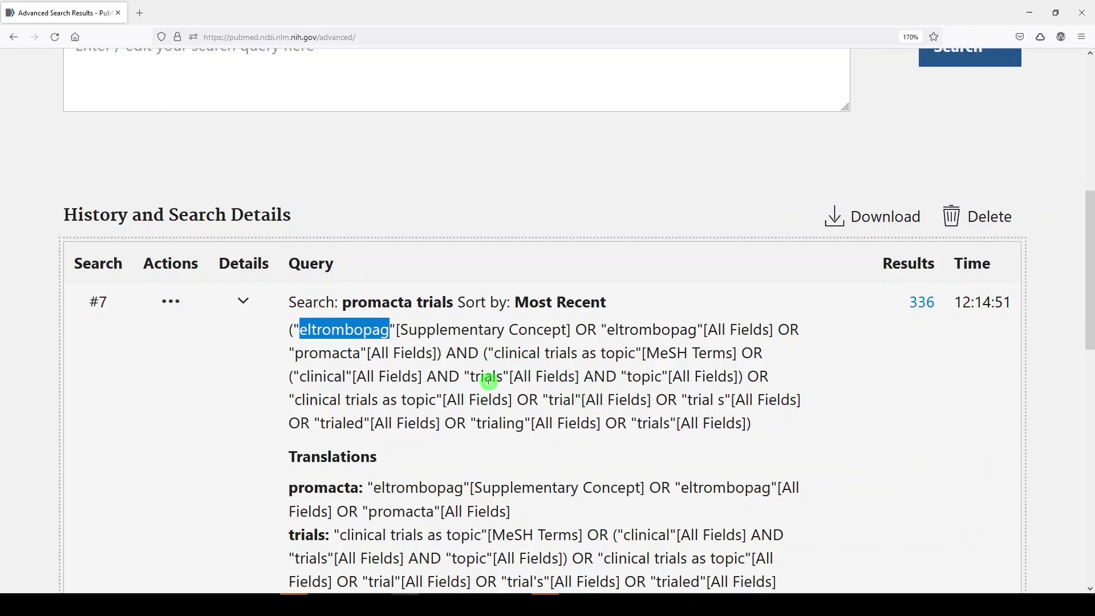
key(alt+Left)
Search 'nursing infants hiv' and expand search #4's MeSH and All Fields translation in history.
text(rsing infants)
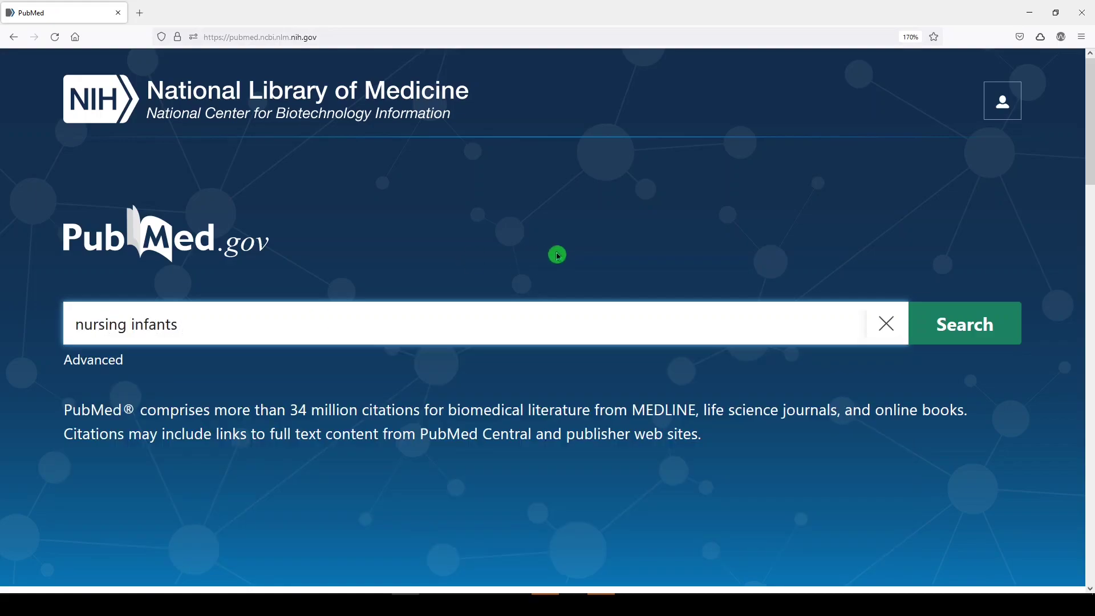
key(Return)
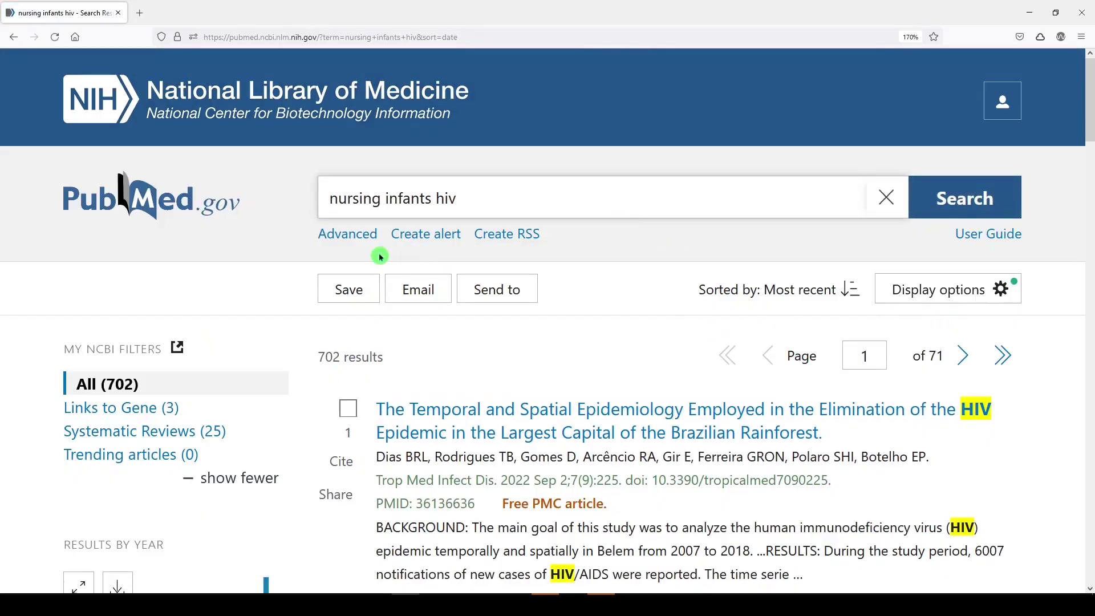
click(361, 240)
scroll(325, 317, down, 4)
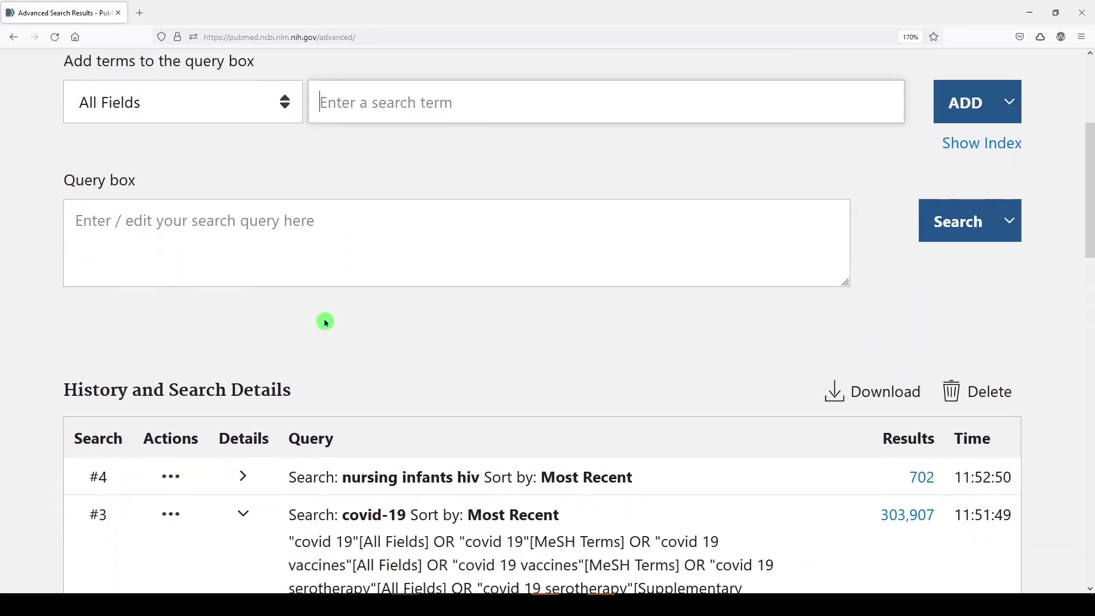
click(244, 404)
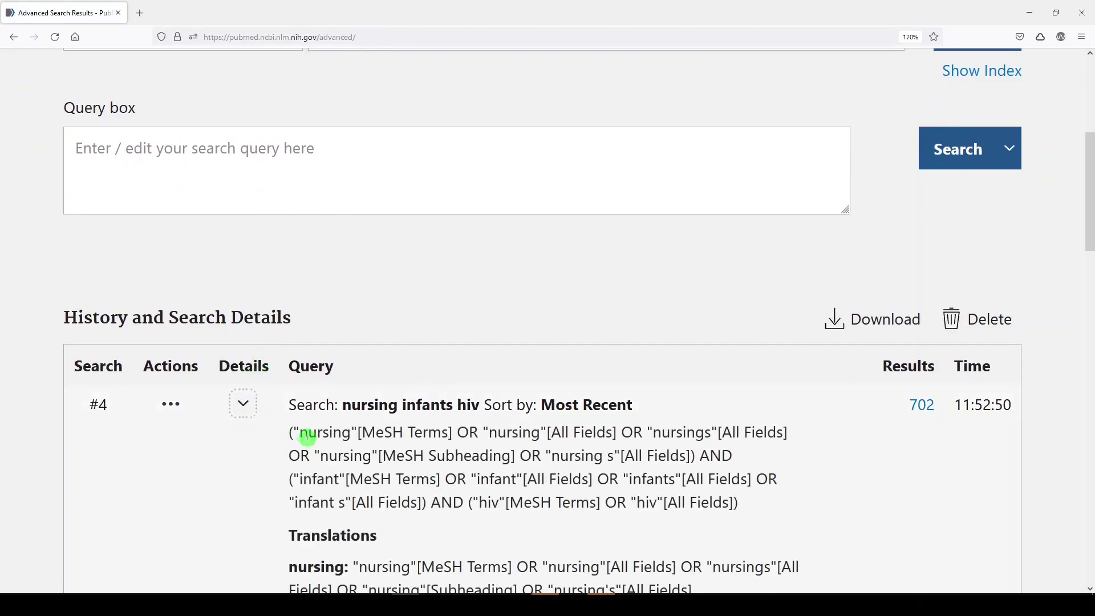
drag(301, 434, 635, 456)
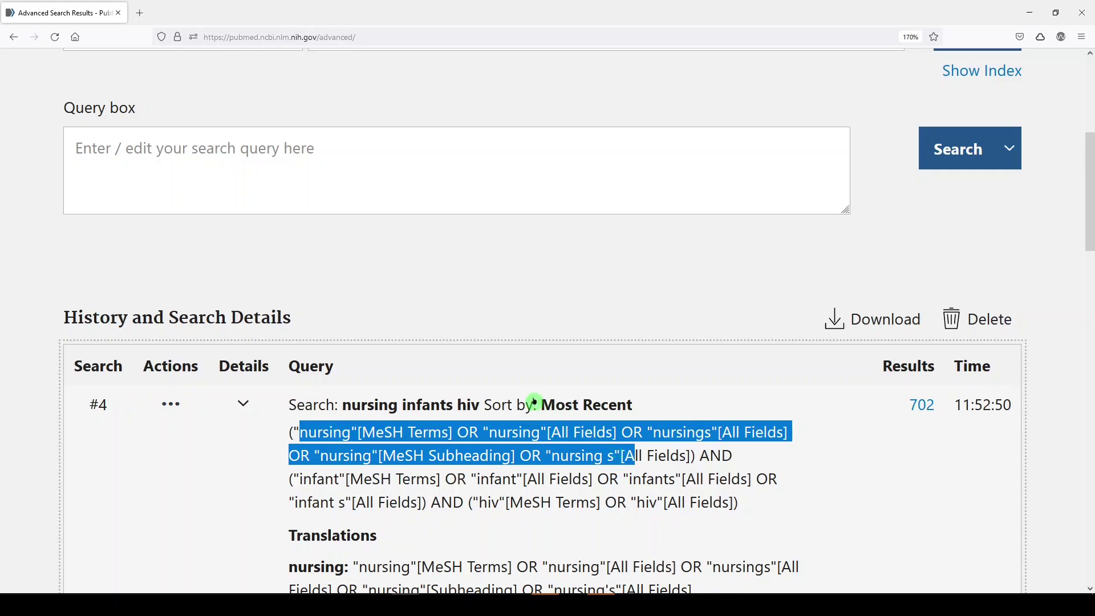
click(282, 173)
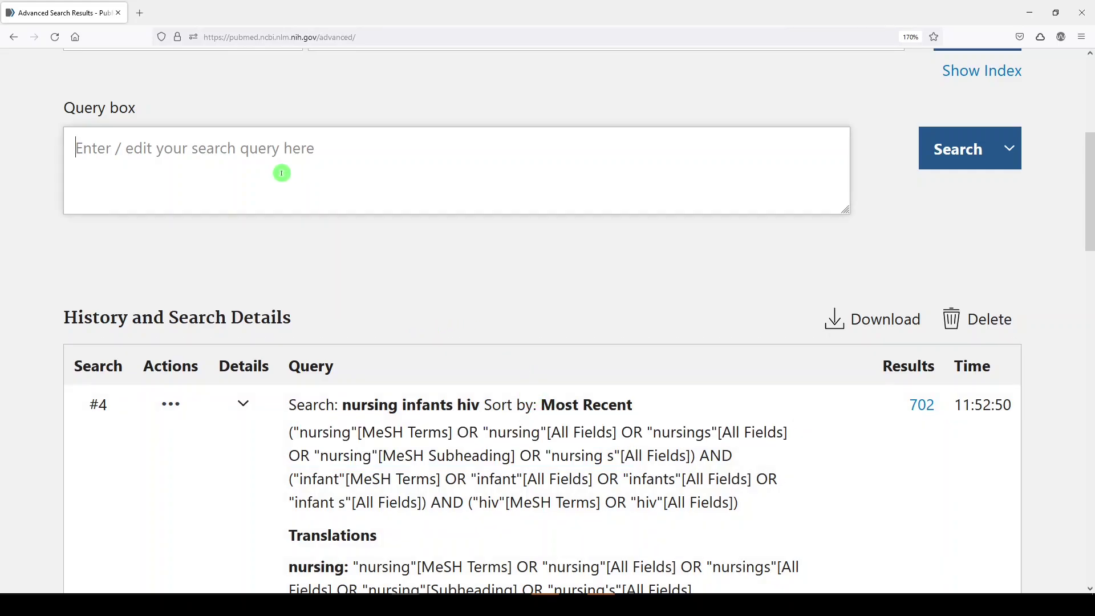
Search 'breastfeeding infants hiv' (2,736 results) and expand search #5's breast feeding translation.
text(breastfeeding infants hiv)
click(942, 156)
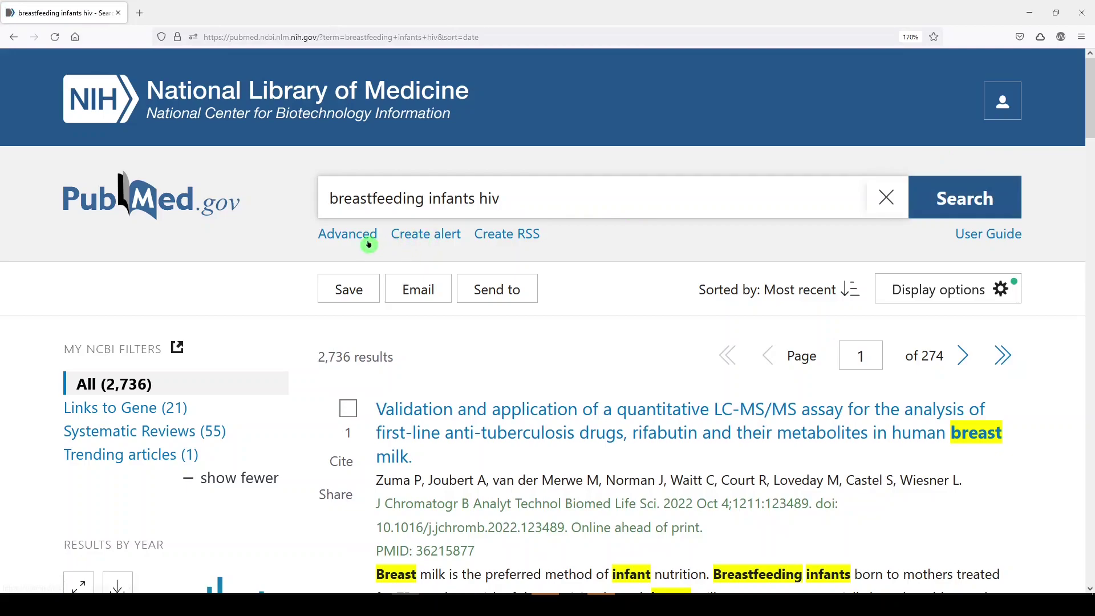
click(368, 238)
scroll(508, 332, down, 3)
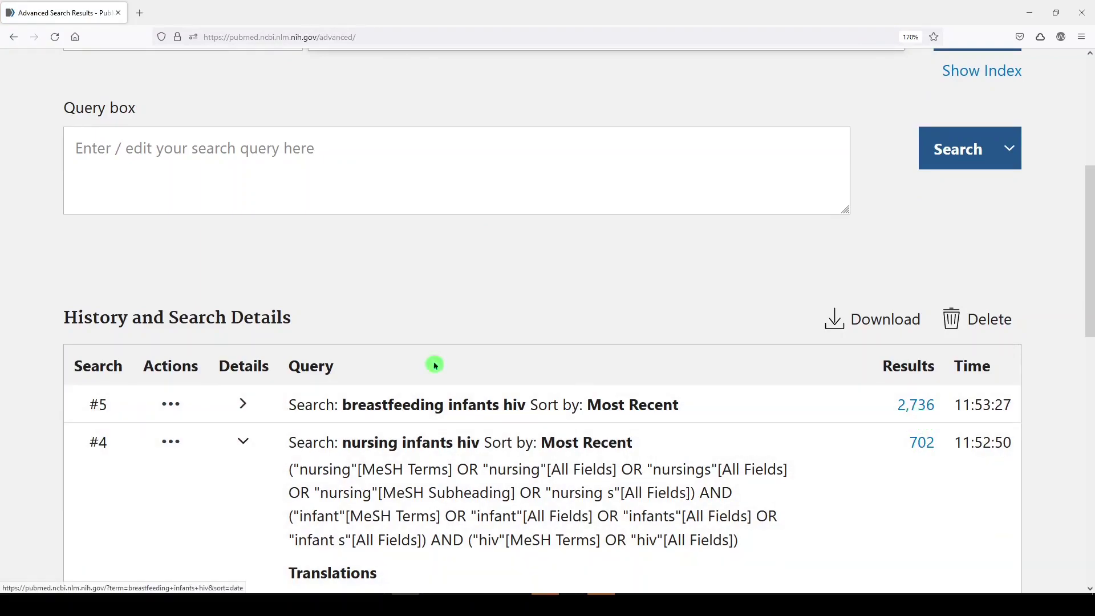
click(243, 404)
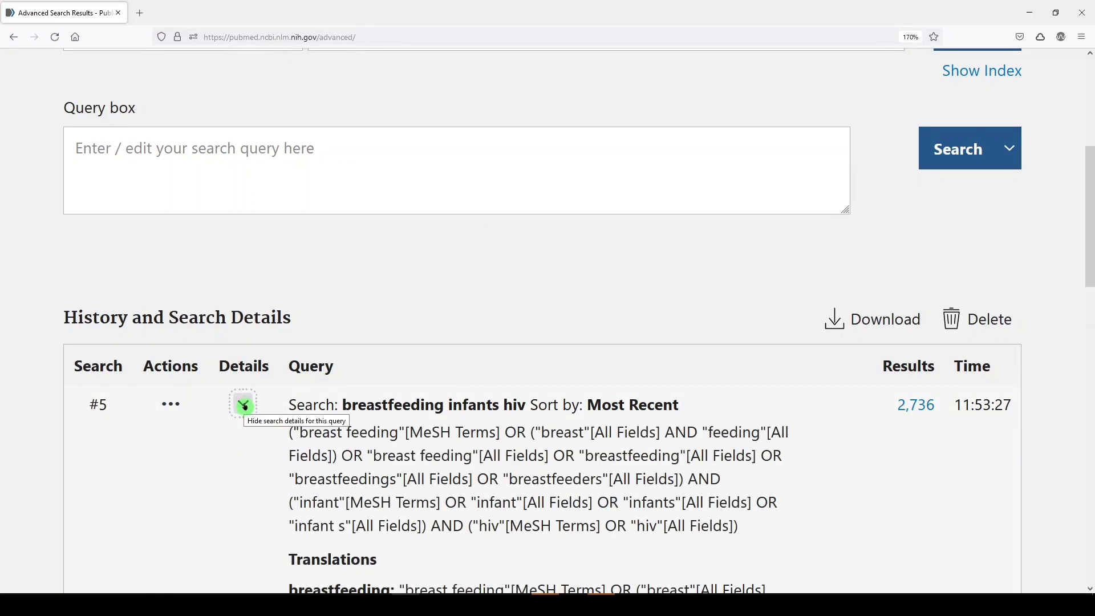
scroll(269, 397, down, 2)
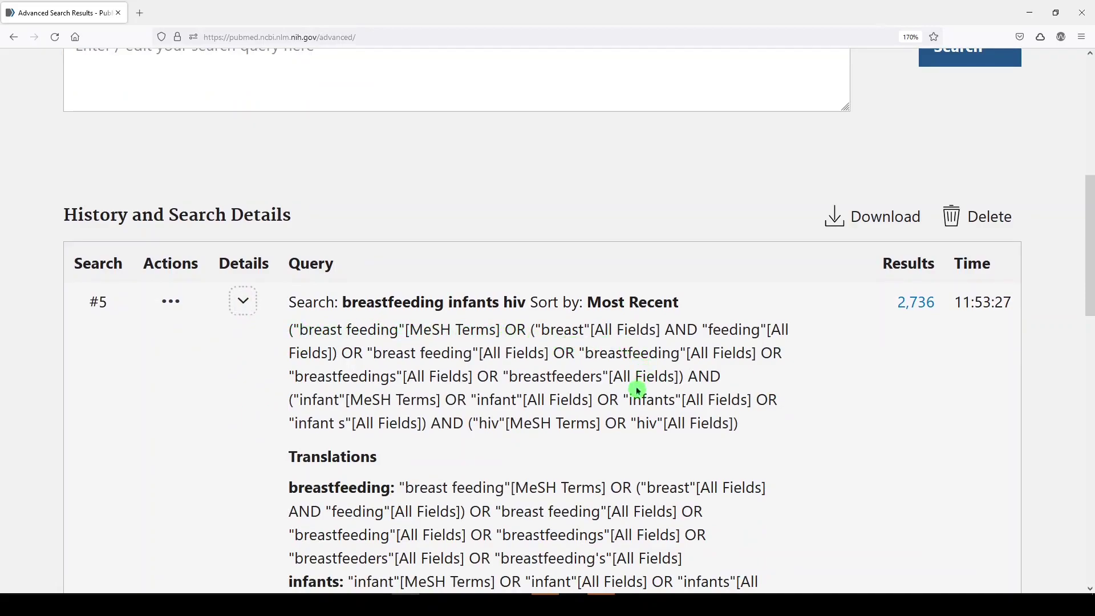
scroll(577, 376, down, 4)
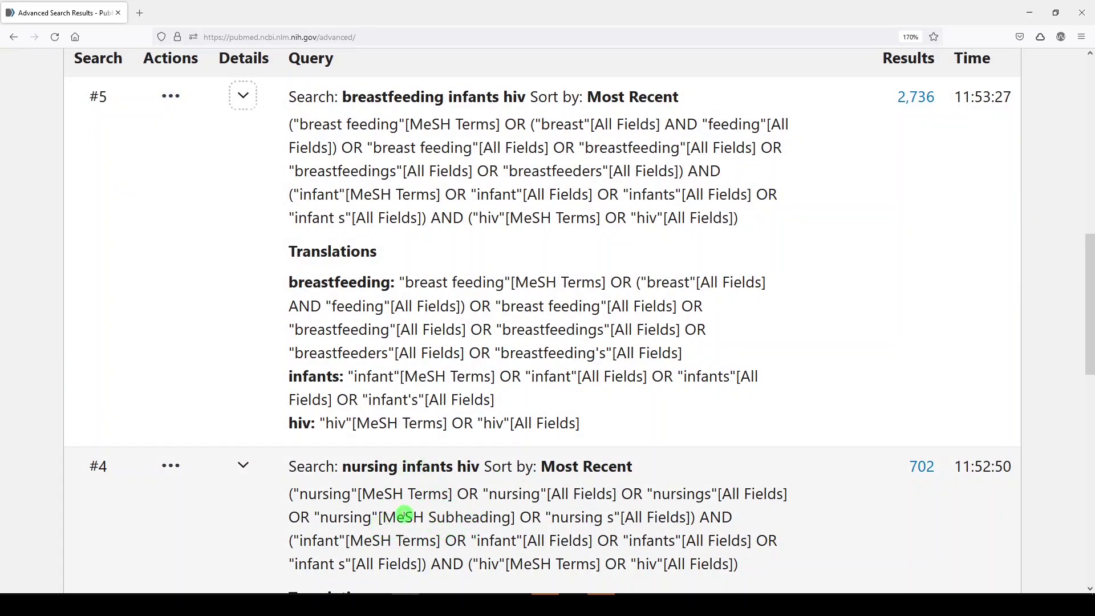
scroll(517, 504, up, 1)
scroll(518, 504, up, 4)
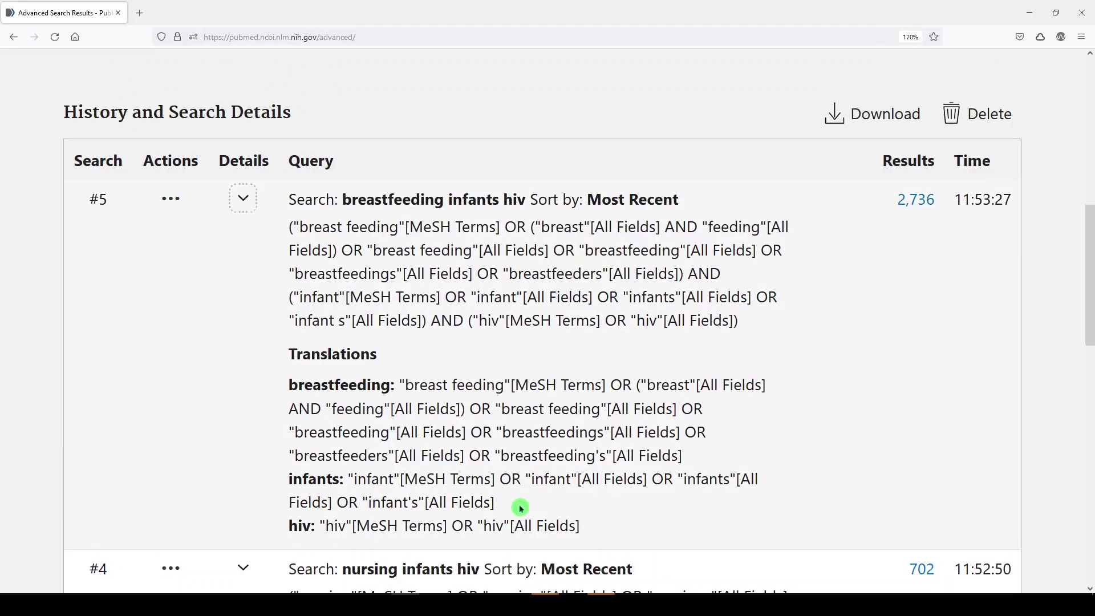
click(201, 167)
Search 'parkinsons swallow' (1,094 results) and return to the Advanced Search builder.
scroll(203, 177, up, 2)
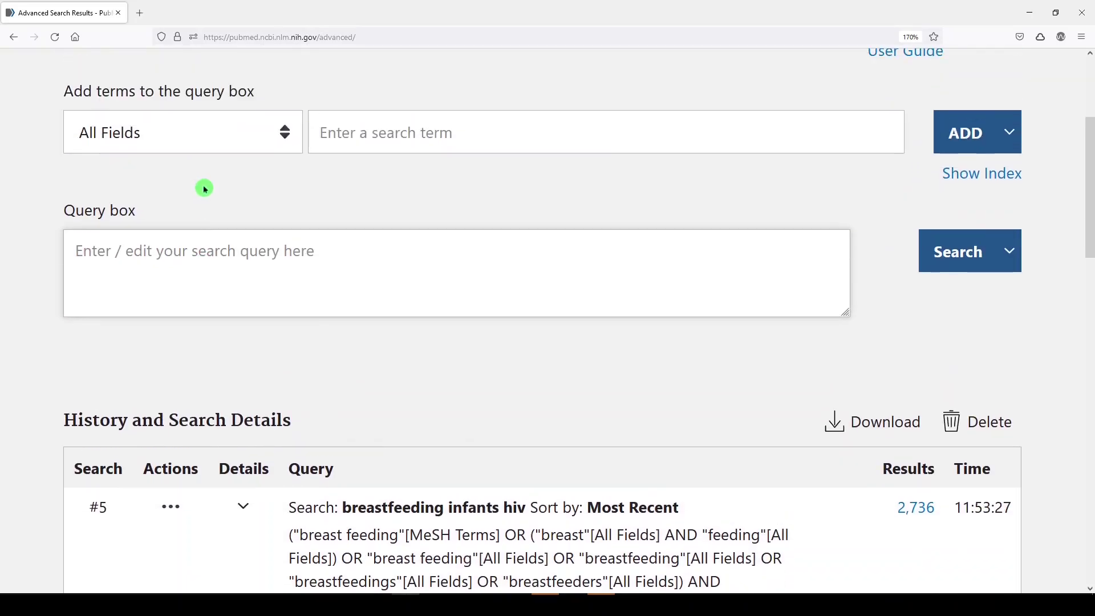
text(parkinsons swallow)
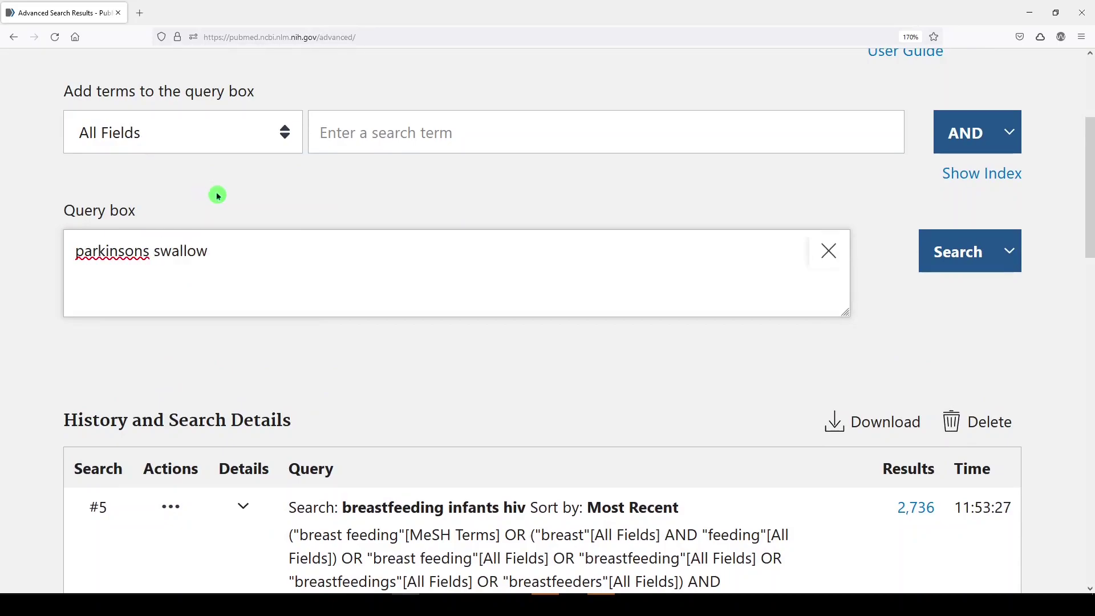
click(944, 255)
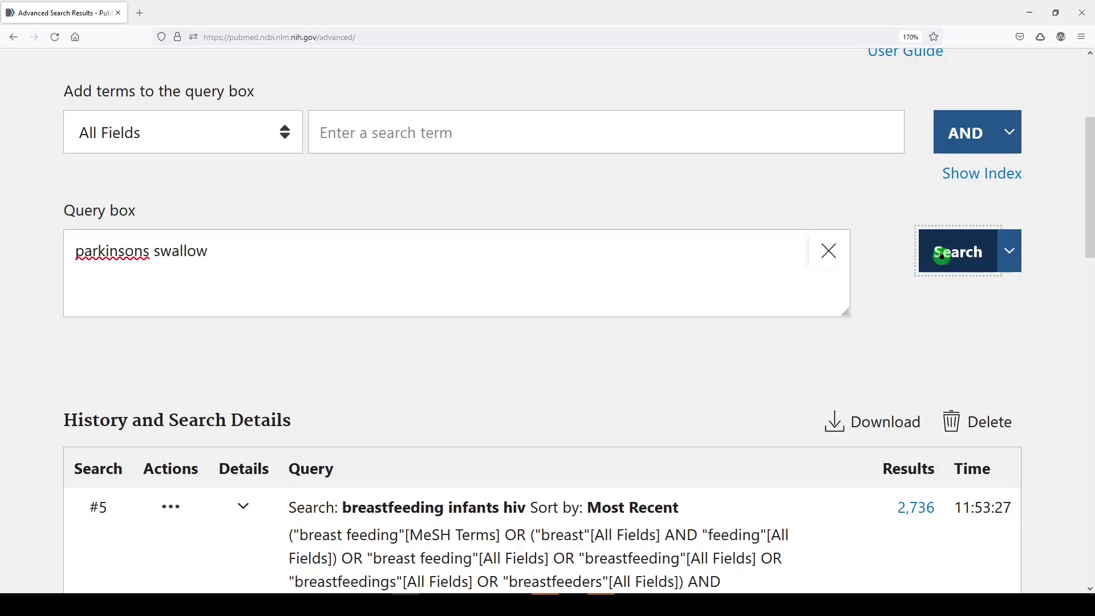
scroll(512, 346, down, 2)
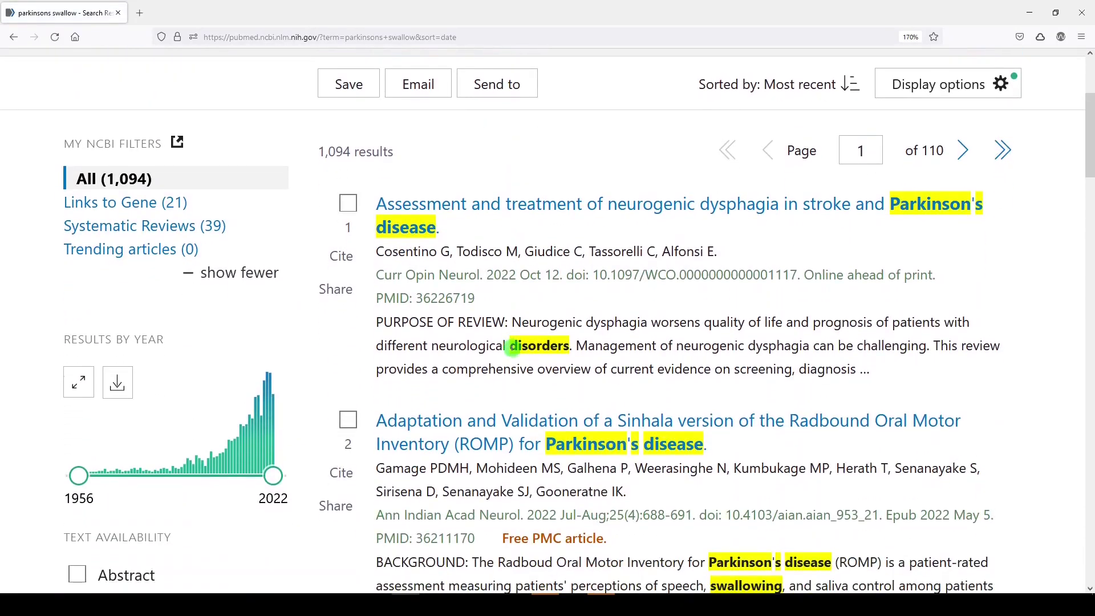
scroll(513, 346, up, 2)
click(344, 131)
Expand search #6's details and highlight the deglutition and swallows MeSH translations.
scroll(343, 268, down, 4)
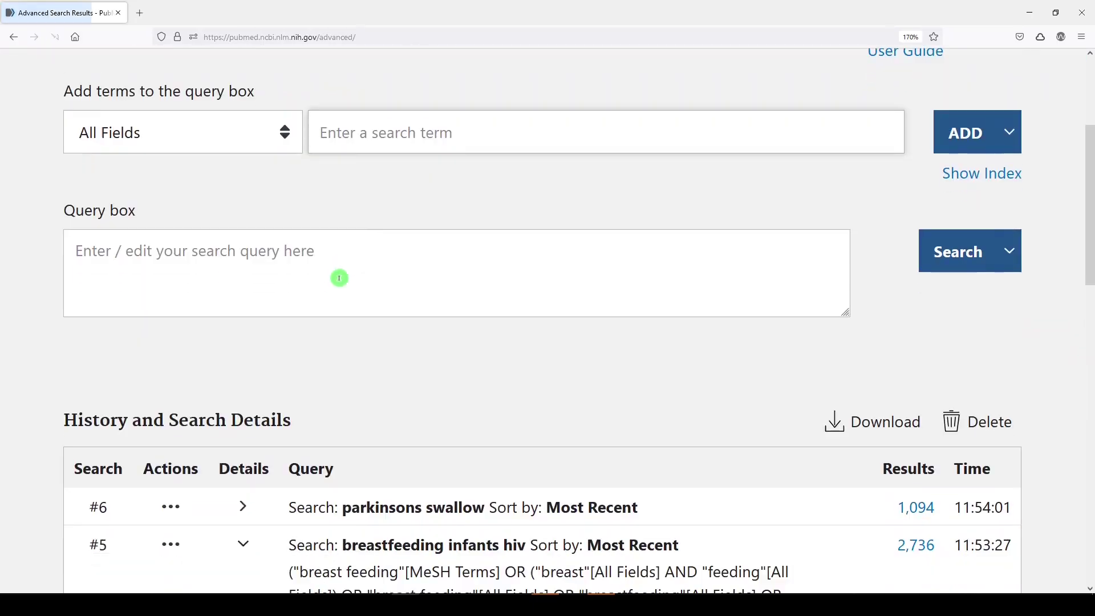
click(244, 406)
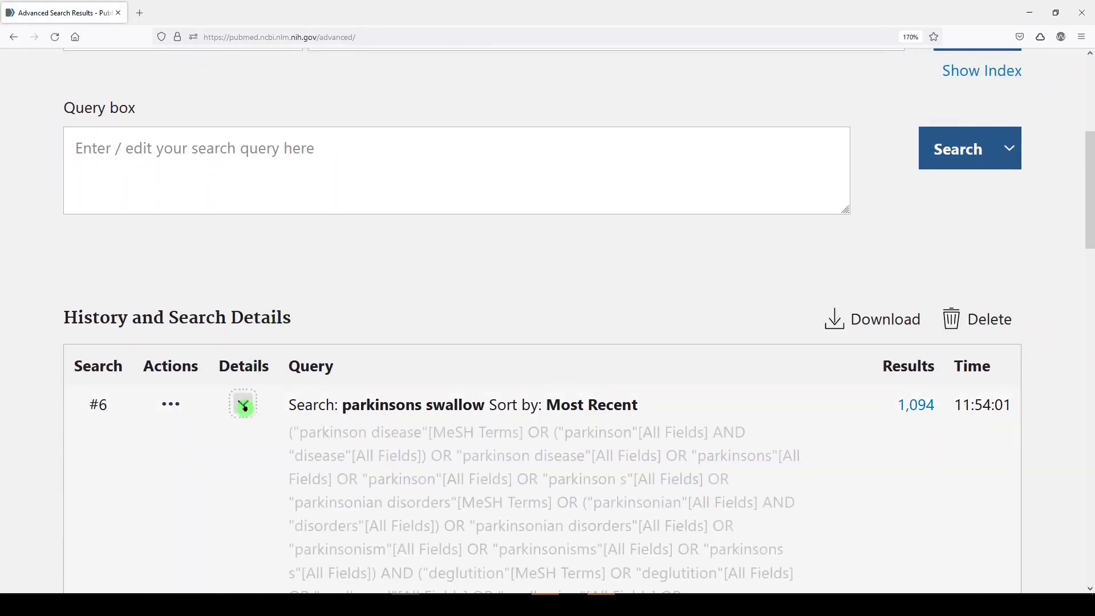
scroll(251, 395, down, 4)
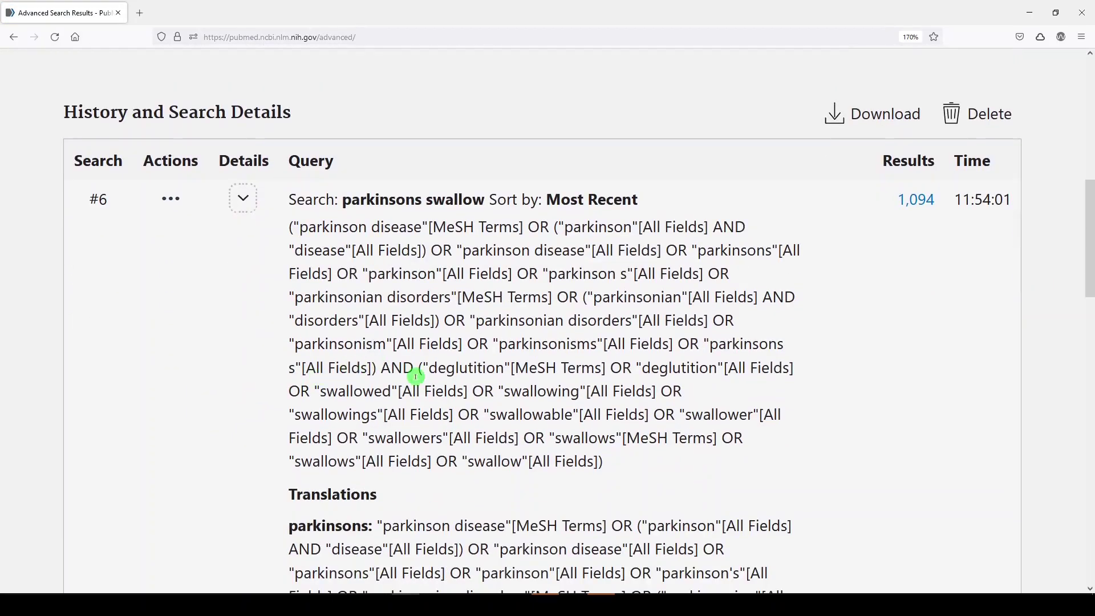
drag(431, 368, 497, 367)
click(498, 367)
drag(556, 438, 616, 439)
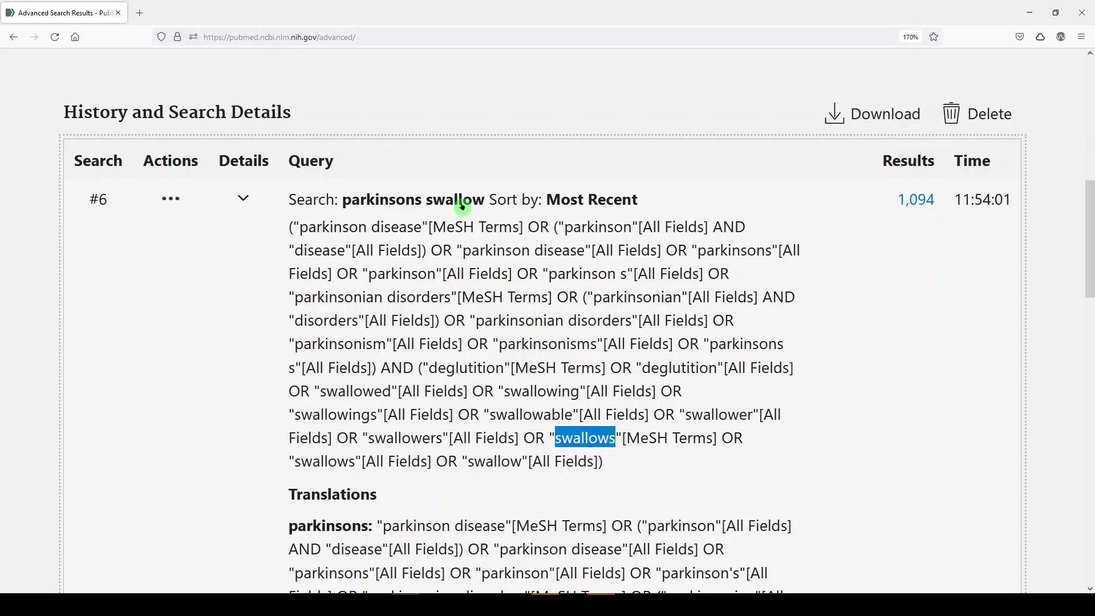
Open search #6's 1,094 parkinsons swallow results and browse the list, topped by the dysphagia review.
click(922, 207)
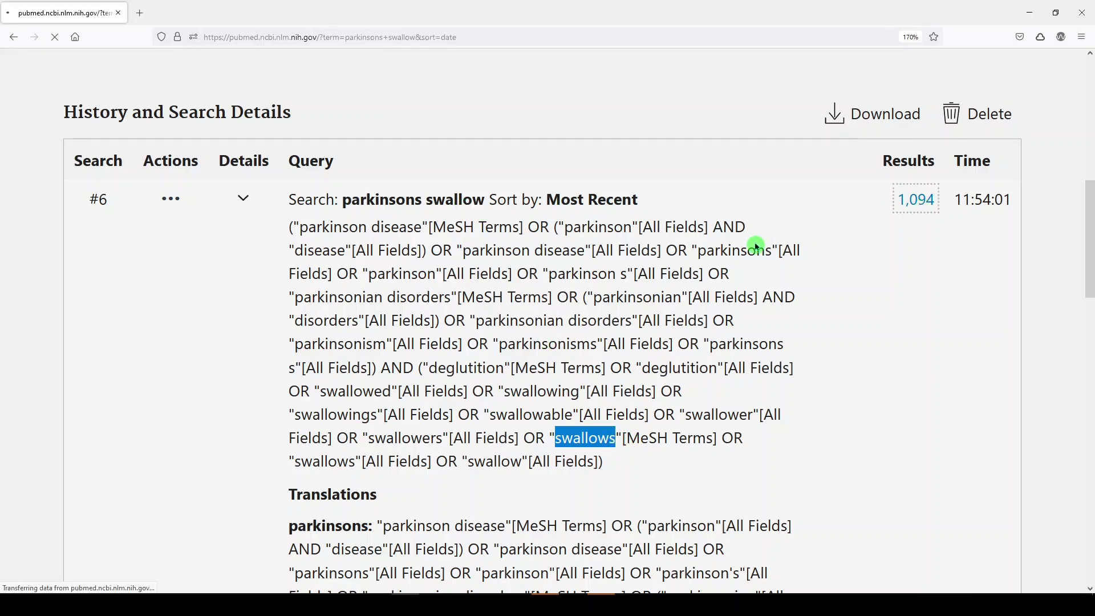
scroll(757, 261, down, 4)
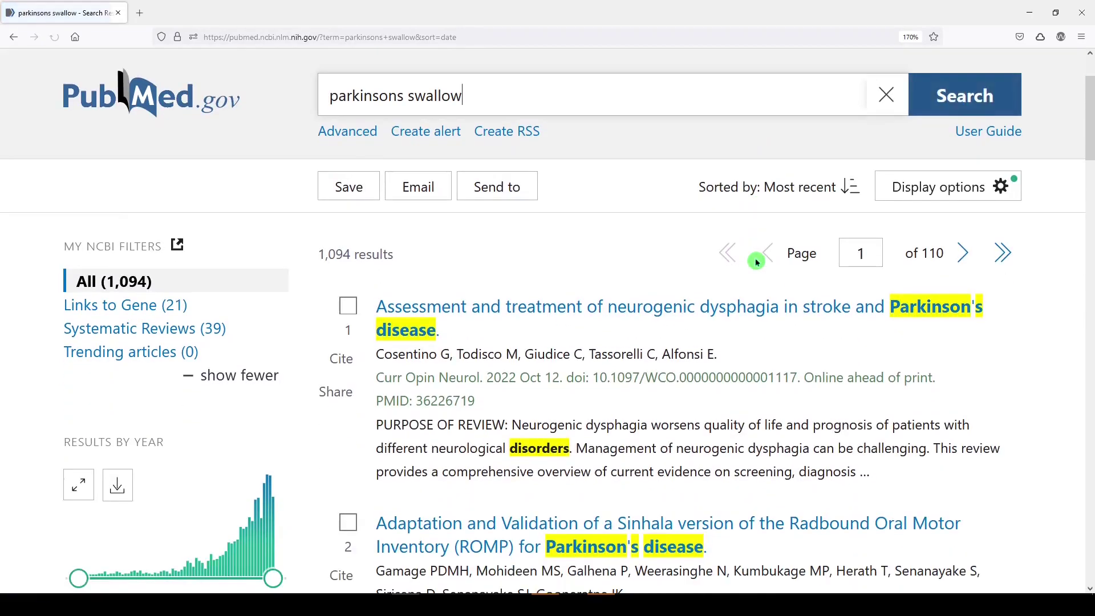
scroll(746, 268, down, 2)
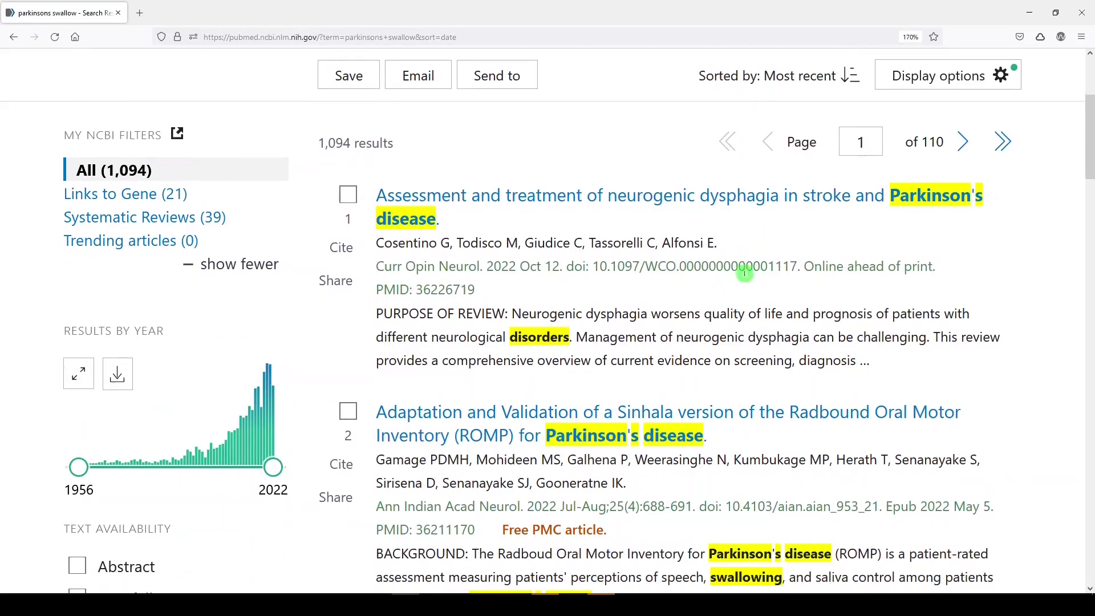
scroll(741, 279, down, 4)
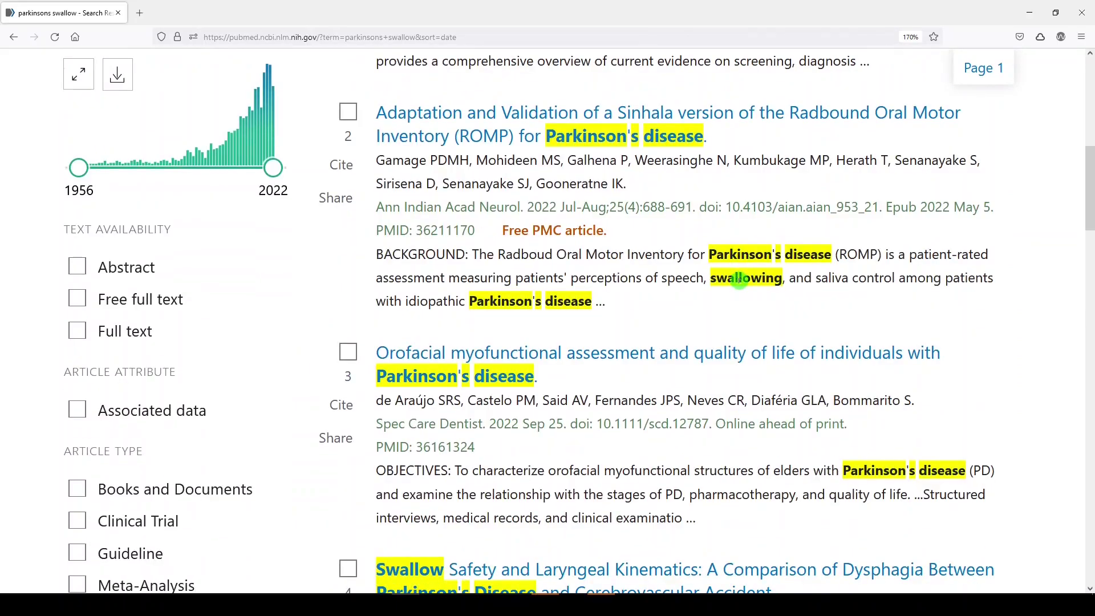
scroll(738, 282, up, 6)
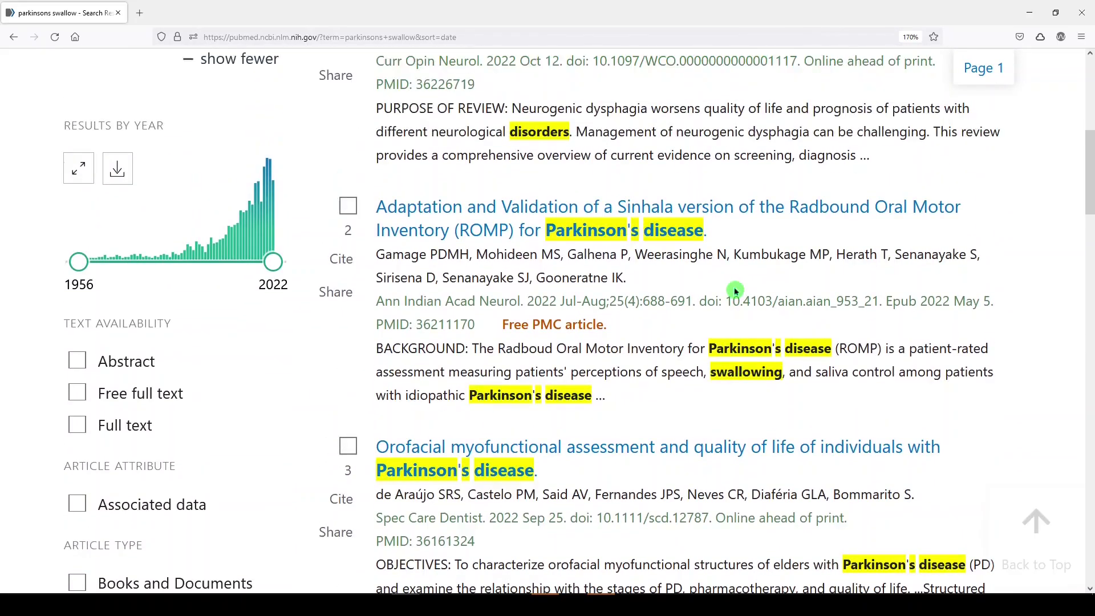
scroll(735, 291, up, 4)
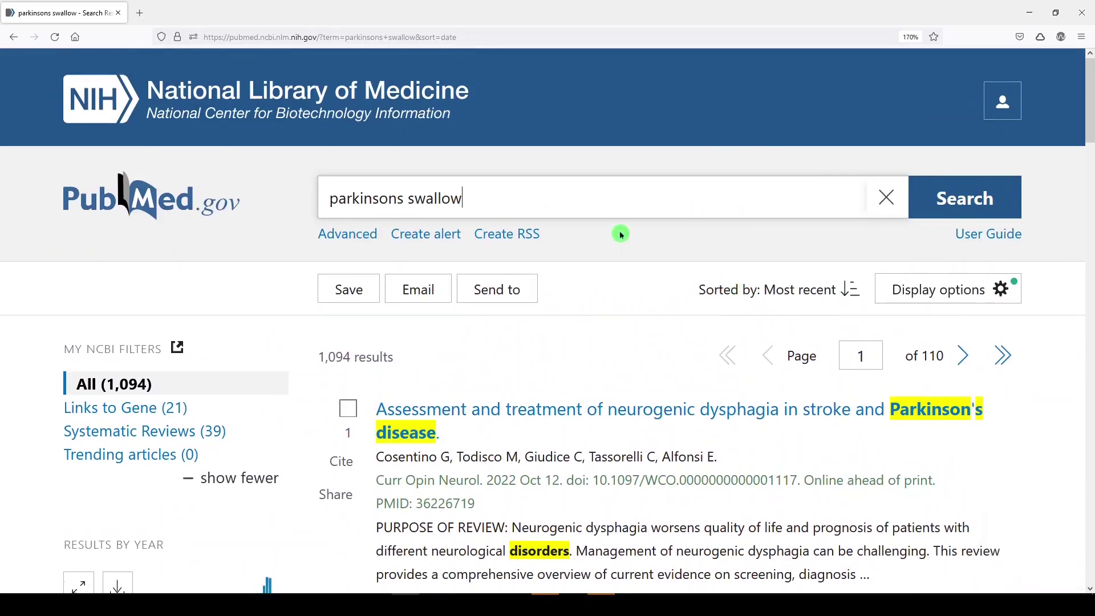